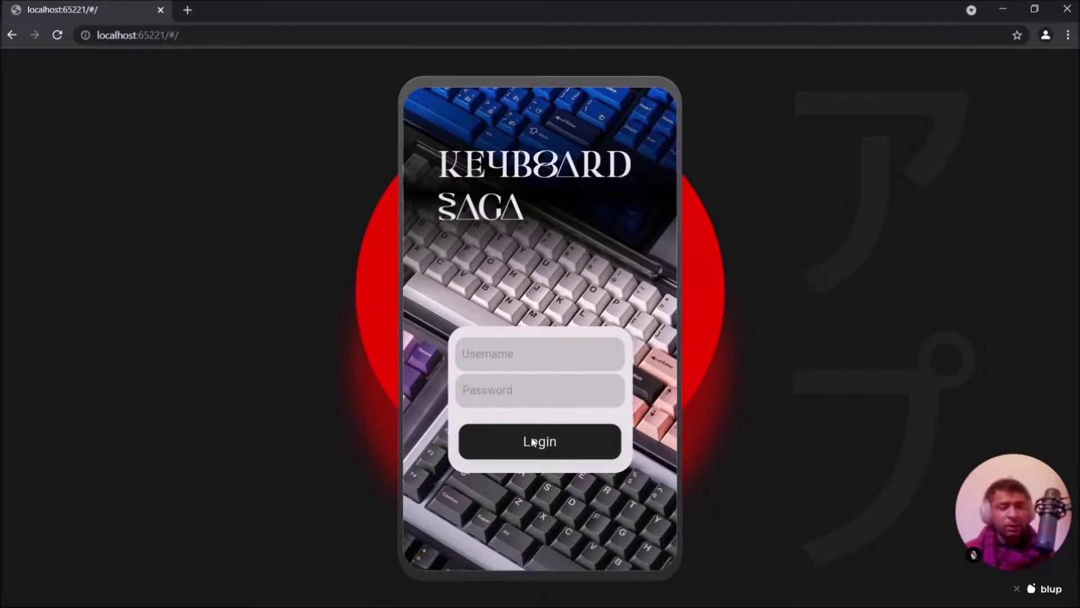
Step: Enter sample text in the Keyboard Saga login, log in to the gallery page, then go back to login
{"action": "left_click", "coordinate": [550, 357]}
{"action": "type", "text": "dfdsf"}
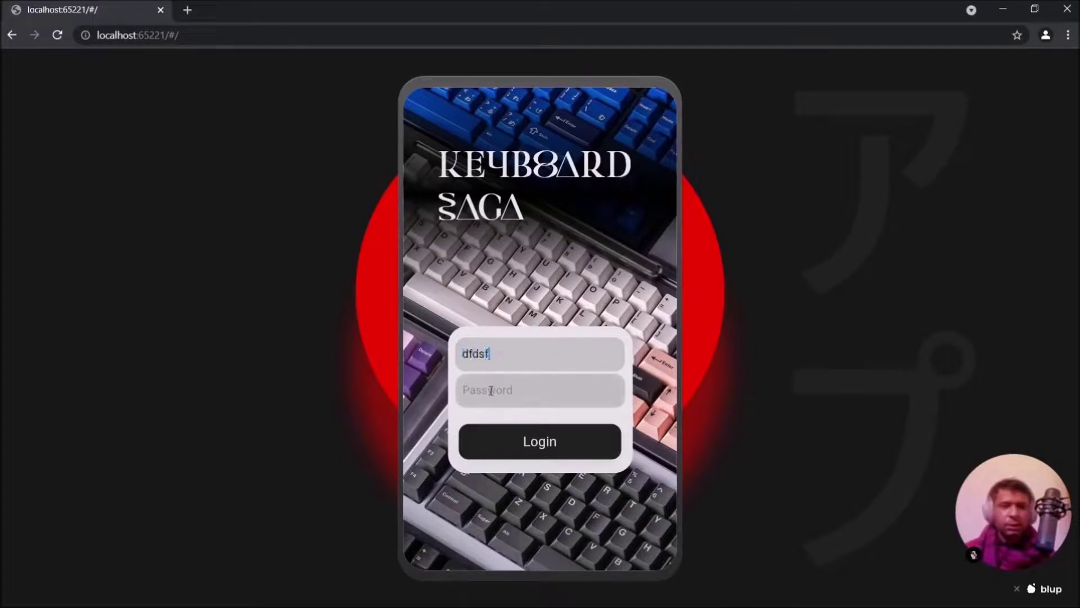
{"action": "type", "text": "sdfsdfsdfsdfsd"}
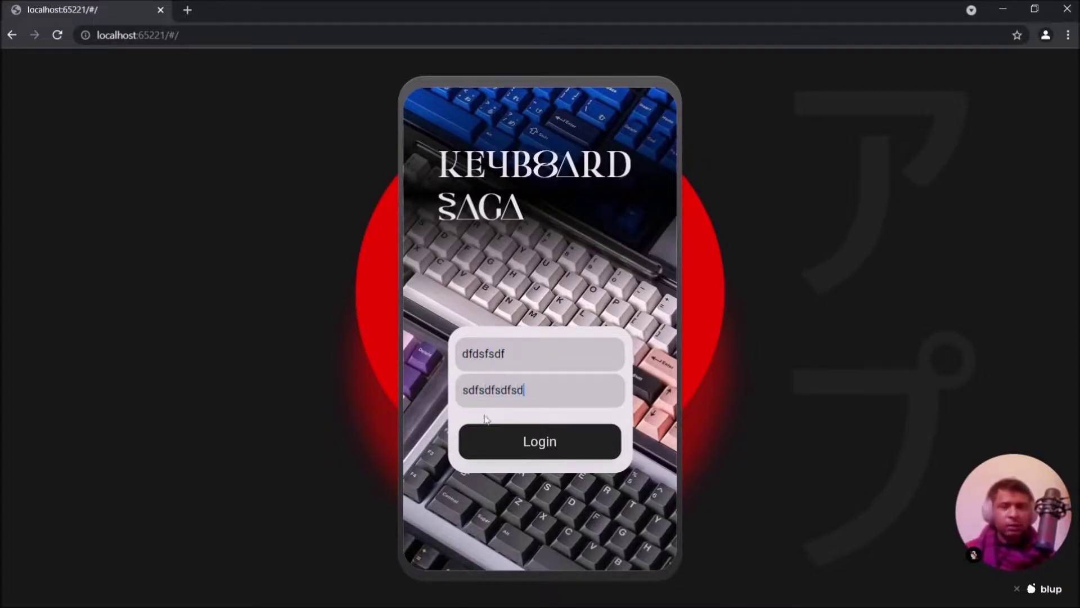
{"action": "left_click", "coordinate": [495, 442]}
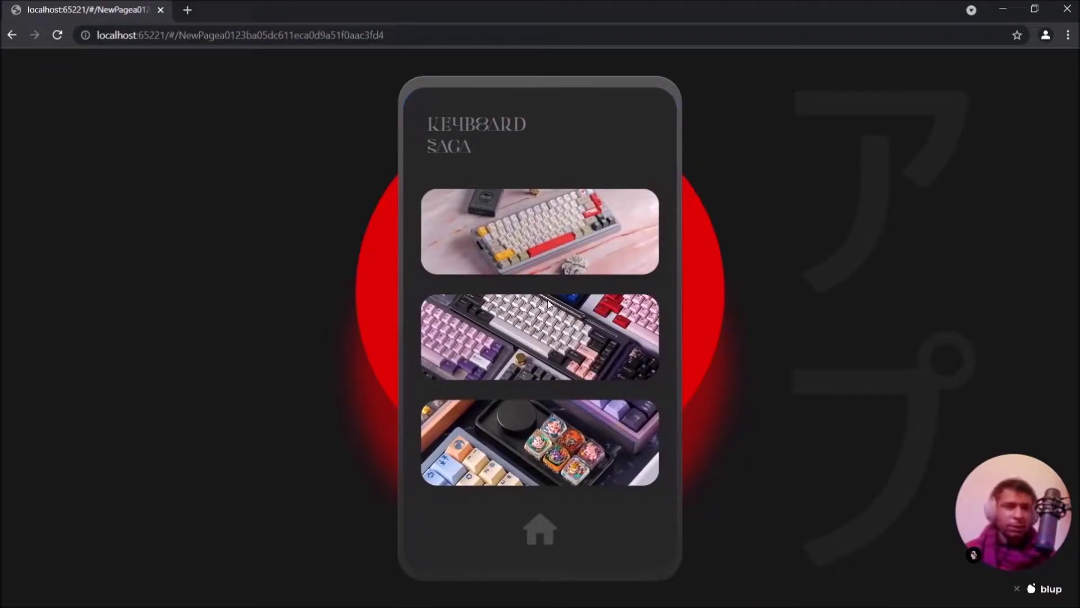
{"action": "left_click_drag", "start_coordinate": [415, 511], "coordinate": [689, 511]}
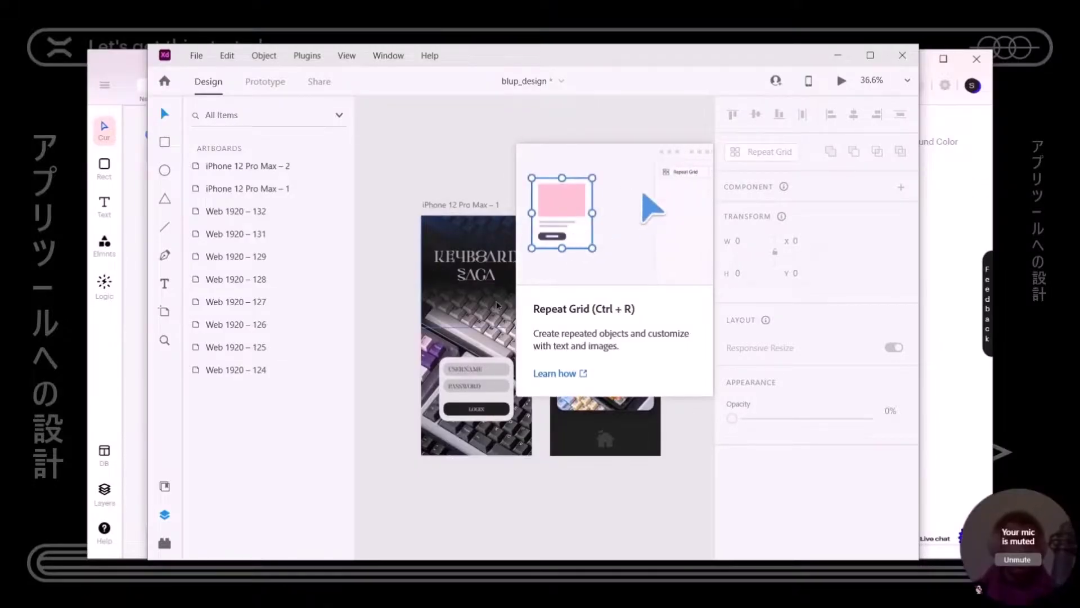
Step: In Adobe XD, select the iPhone 12 Pro Max – 1 artboard to list its layers, then switch windows
{"action": "left_click", "coordinate": [481, 319]}
{"action": "left_click", "coordinate": [503, 526]}
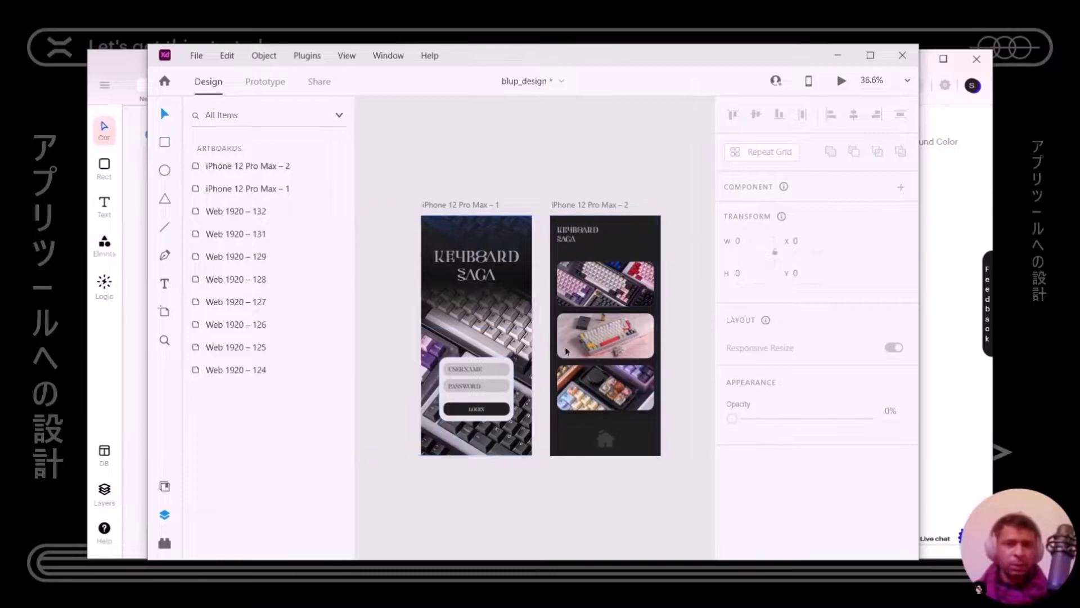
{"action": "left_click", "coordinate": [470, 276]}
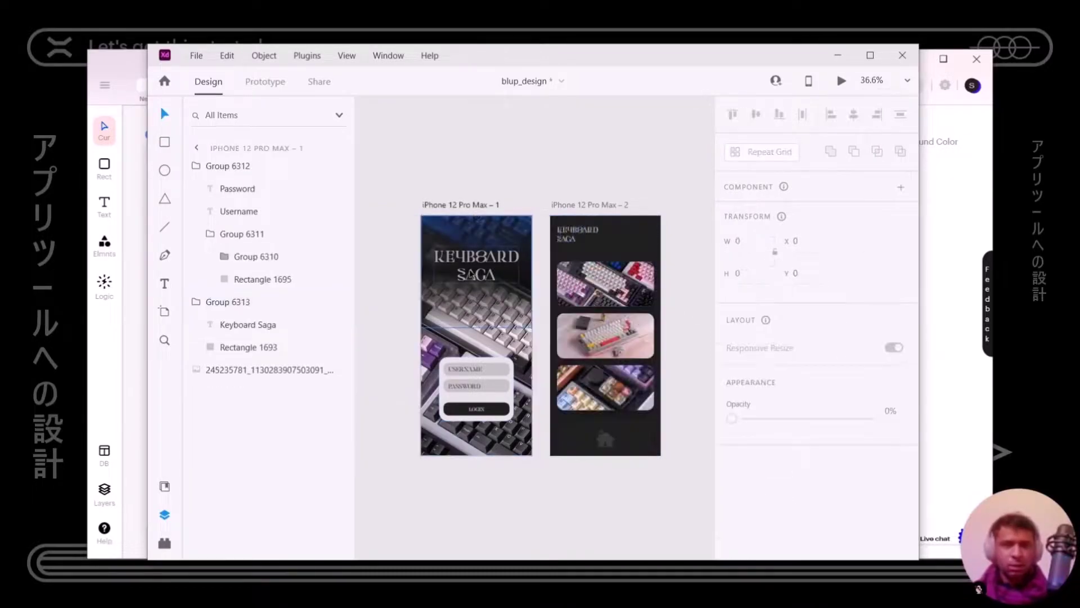
{"action": "key", "text": "alt+Tab"}
{"action": "key", "text": "alt+Tab"}
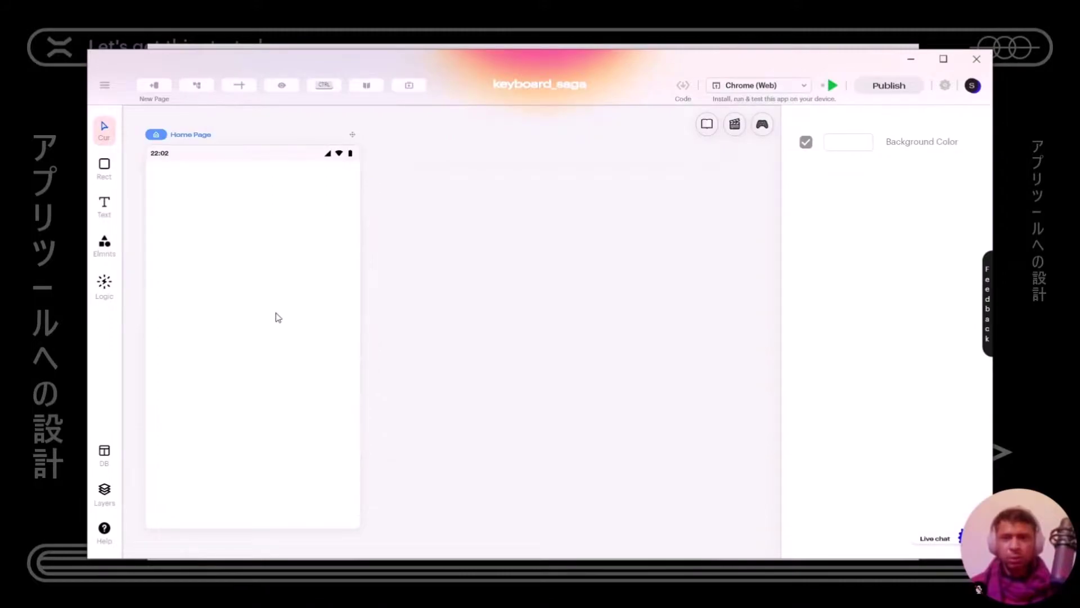
Step: Stretch the keyboard photo over the full Home Page and draw a rectangle across its top
{"action": "left_click_drag", "start_coordinate": [270, 355], "coordinate": [269, 353]}
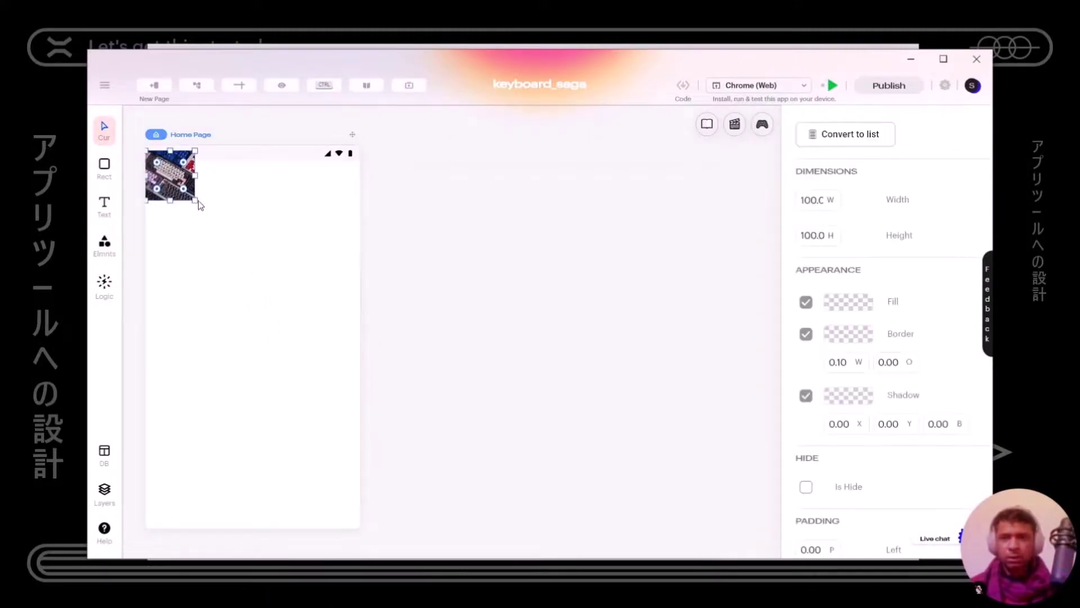
{"action": "left_click_drag", "start_coordinate": [203, 215], "coordinate": [362, 598]}
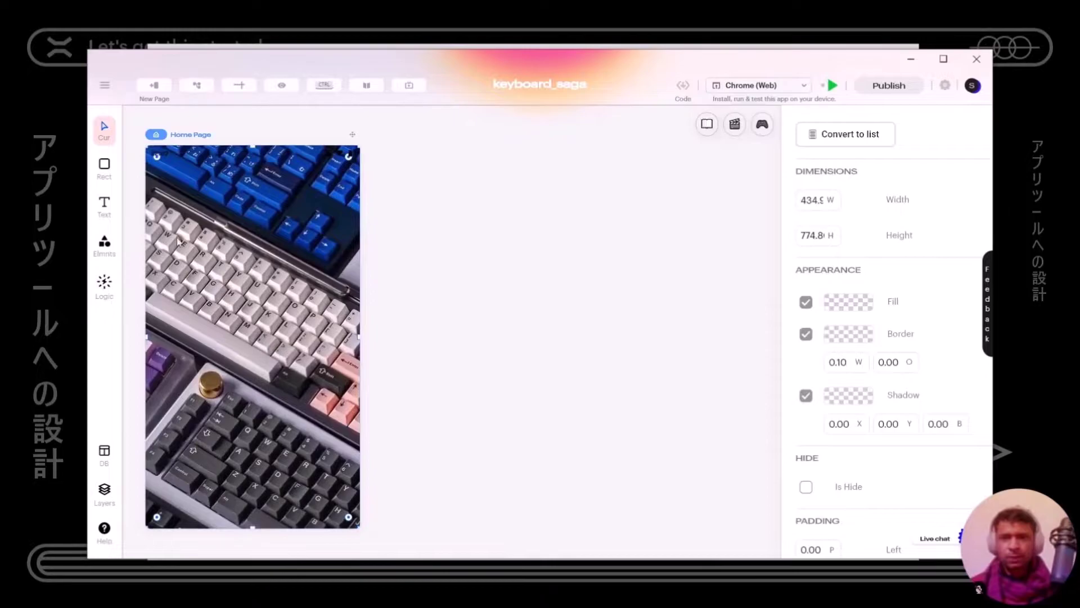
{"action": "left_click", "coordinate": [104, 164]}
{"action": "mouse_move", "coordinate": [148, 150]}
{"action": "left_mouse_down"}
{"action": "mouse_move", "coordinate": [378, 295]}
{"action": "mouse_move", "coordinate": [388, 314]}
{"action": "left_mouse_up"}
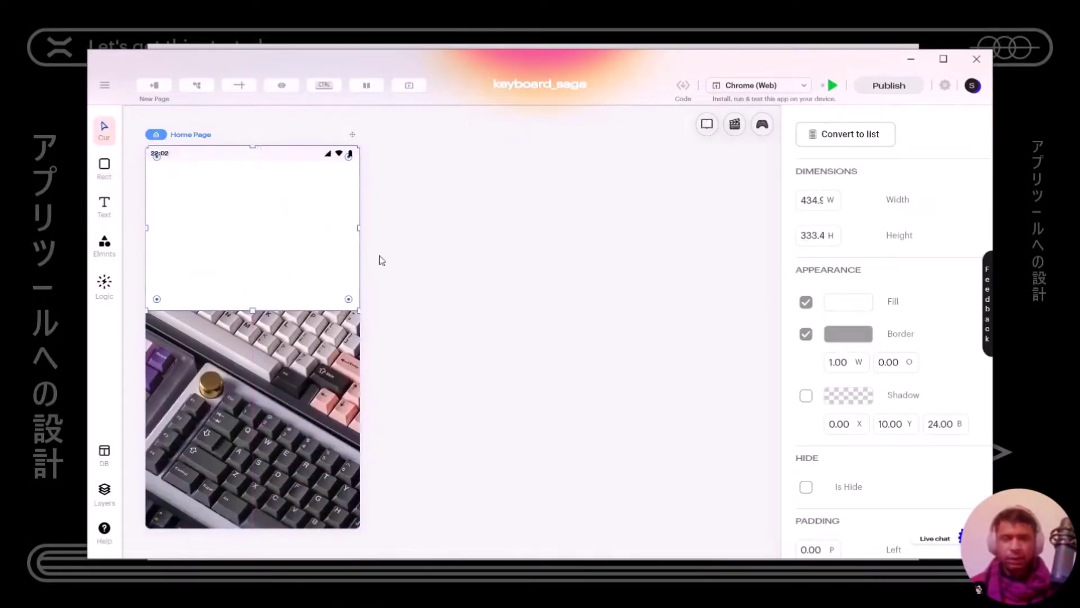
Step: Remove the rectangle's border and fill it with a linear gradient: transparent black ends, solid black middle stop
{"action": "left_click", "coordinate": [806, 334]}
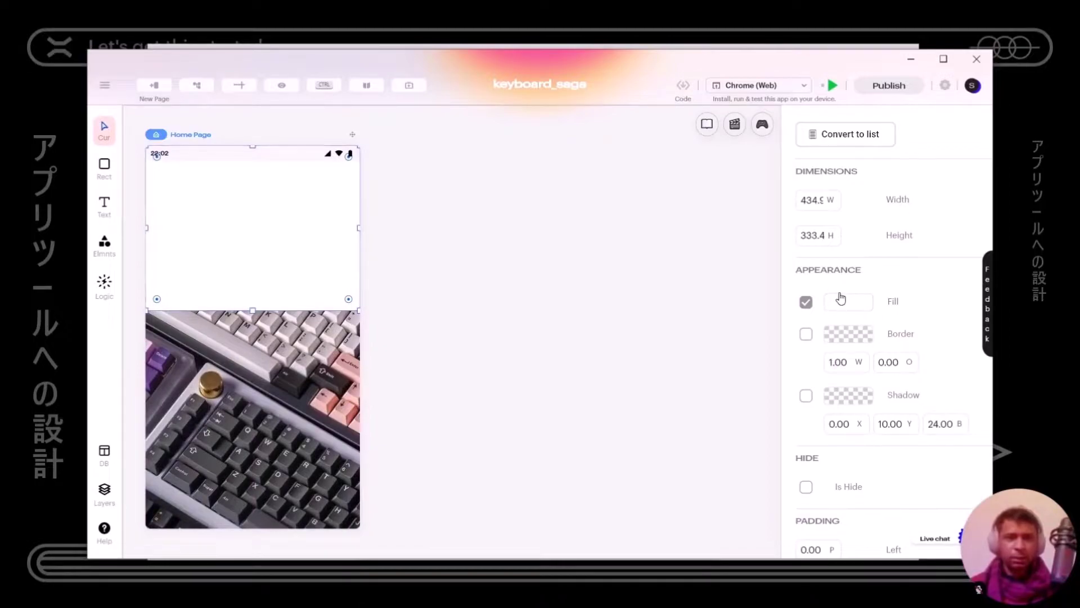
{"action": "left_click", "coordinate": [838, 306]}
{"action": "left_click", "coordinate": [838, 99]}
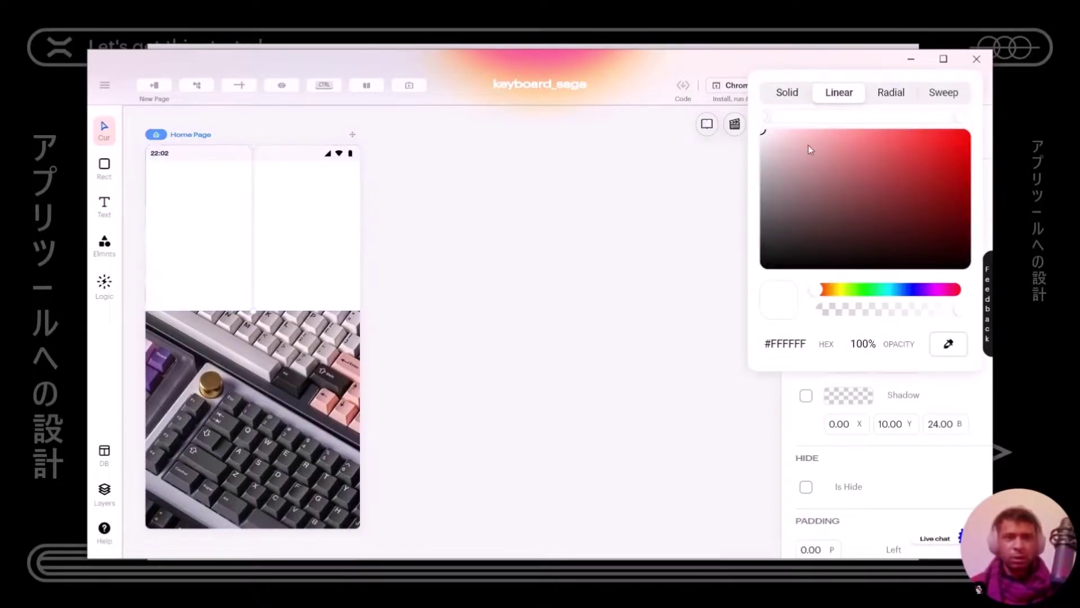
{"action": "left_click_drag", "start_coordinate": [780, 252], "coordinate": [737, 304]}
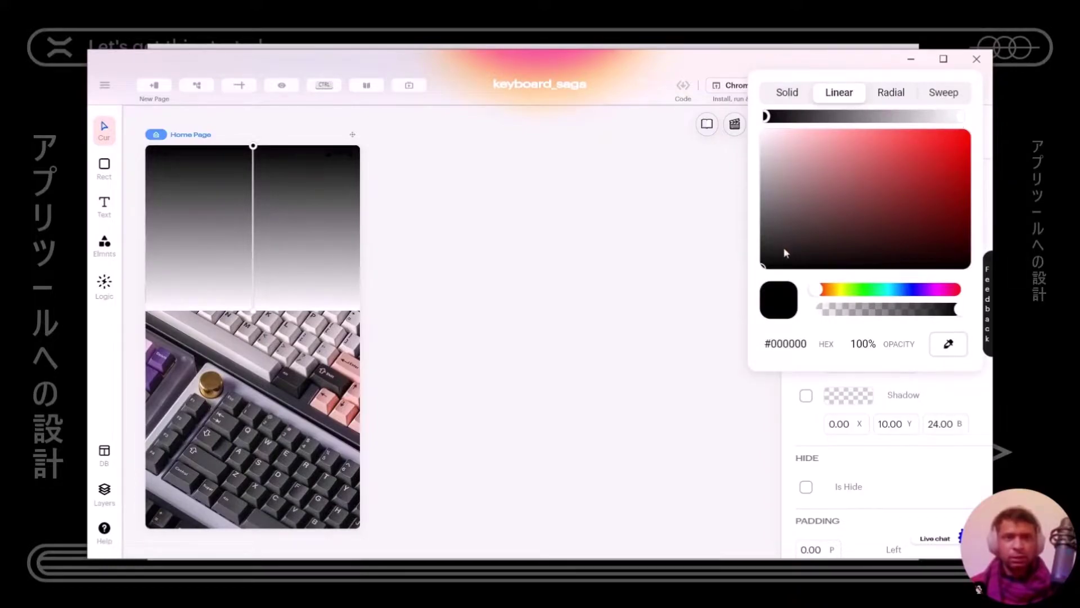
{"action": "left_click_drag", "start_coordinate": [956, 314], "coordinate": [773, 319]}
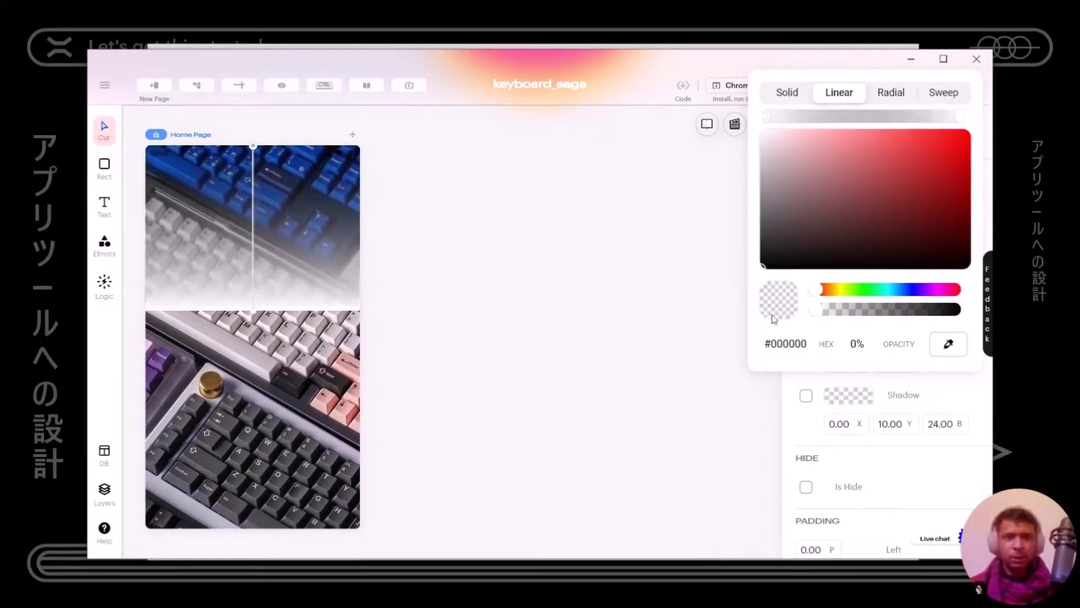
{"action": "left_click", "coordinate": [959, 117]}
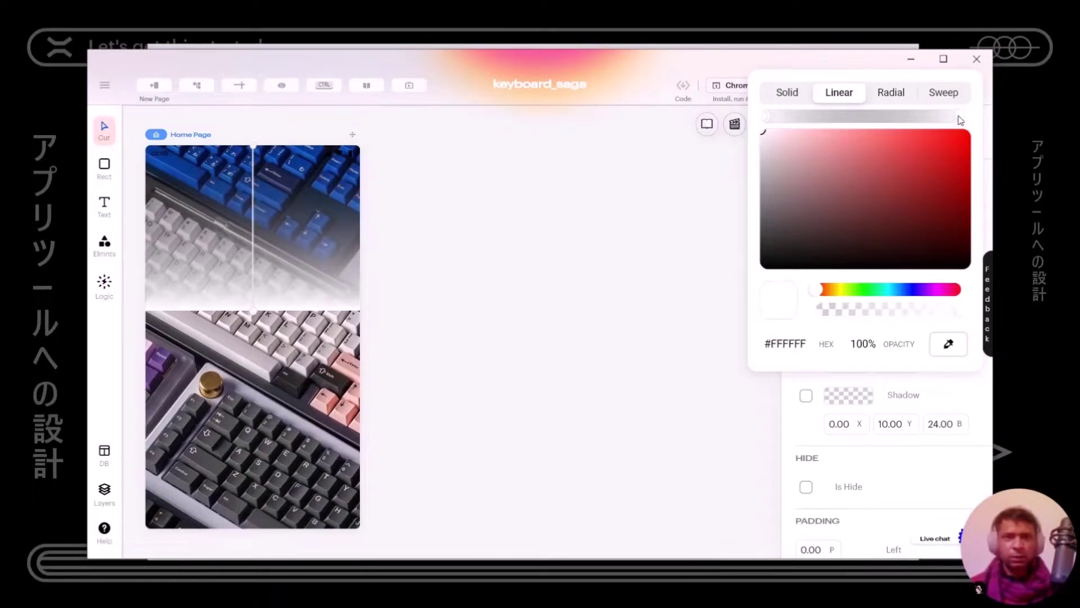
{"action": "left_click_drag", "start_coordinate": [803, 203], "coordinate": [686, 331]}
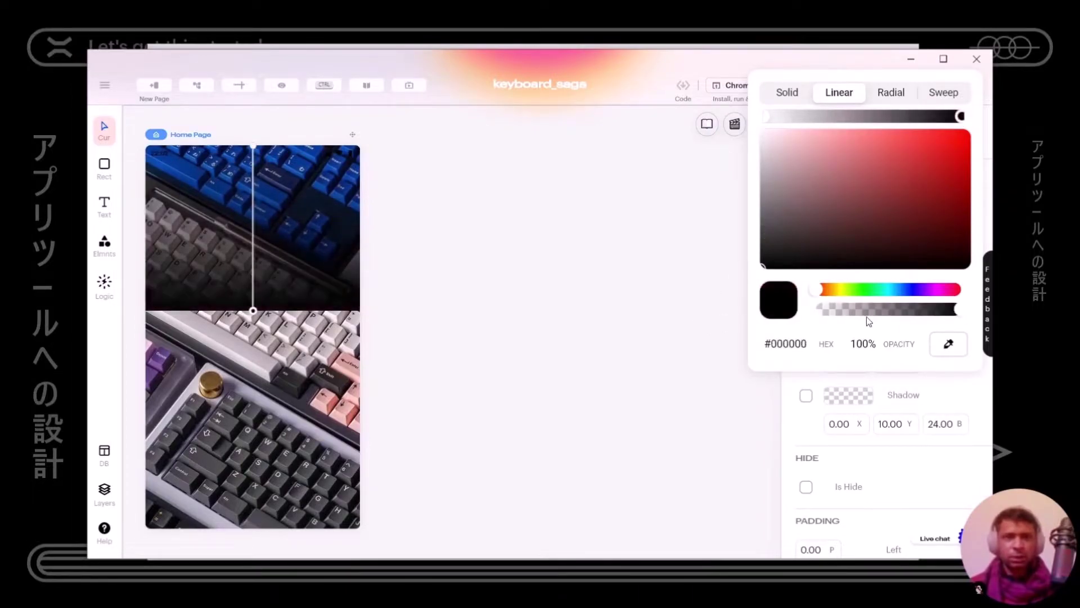
{"action": "left_click_drag", "start_coordinate": [869, 321], "coordinate": [783, 325]}
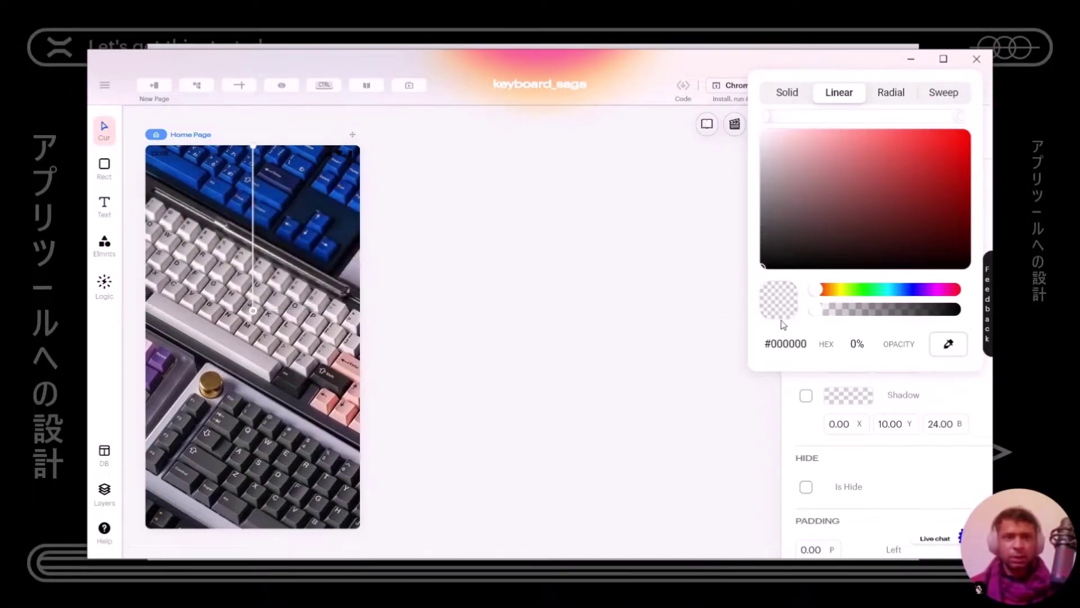
{"action": "left_click", "coordinate": [865, 116]}
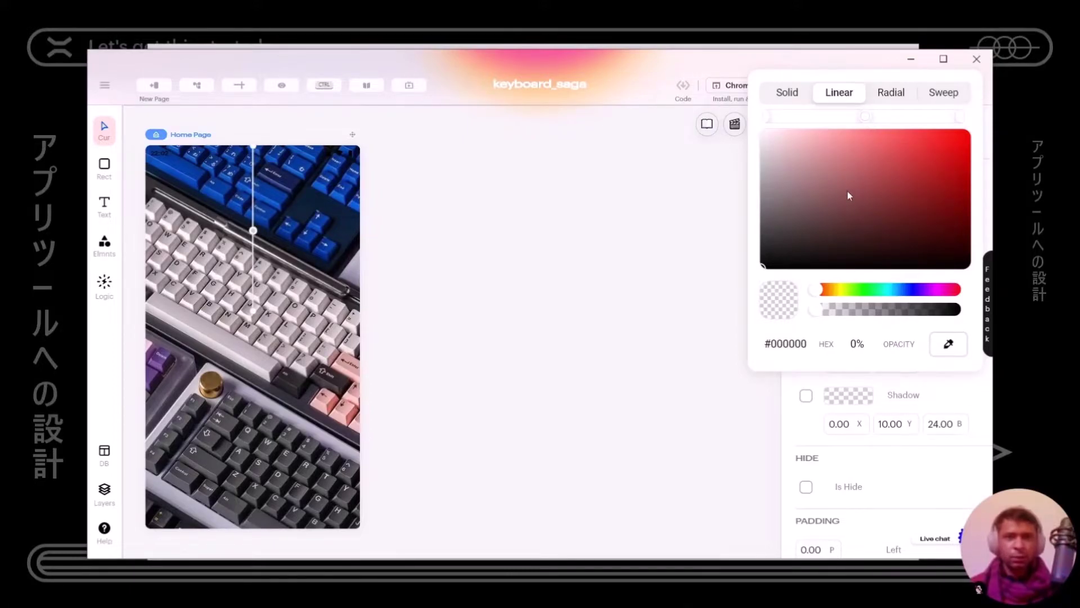
{"action": "left_click_drag", "start_coordinate": [832, 313], "coordinate": [985, 311]}
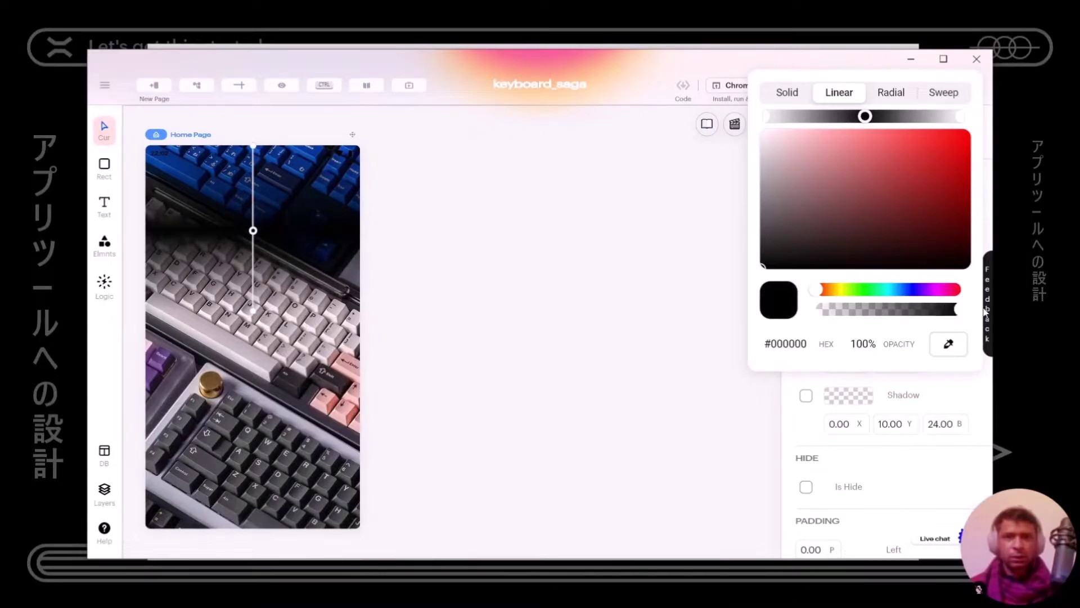
{"action": "left_click", "coordinate": [315, 429]}
Step: Add a Keyboard Saga text element and move it onto the keyboard photo
{"action": "left_click", "coordinate": [281, 248]}
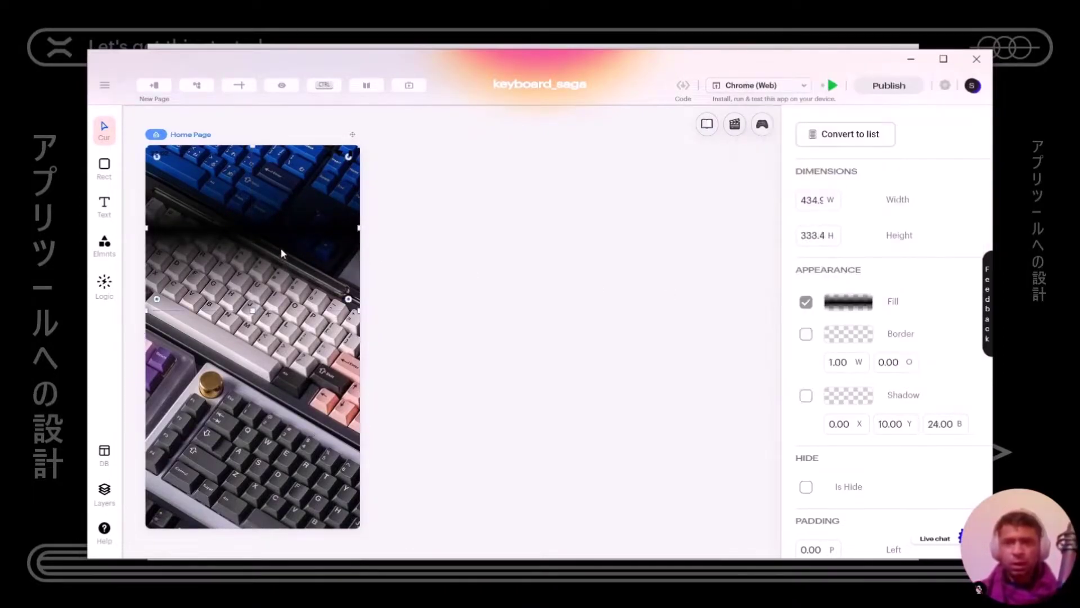
{"action": "left_click", "coordinate": [103, 206]}
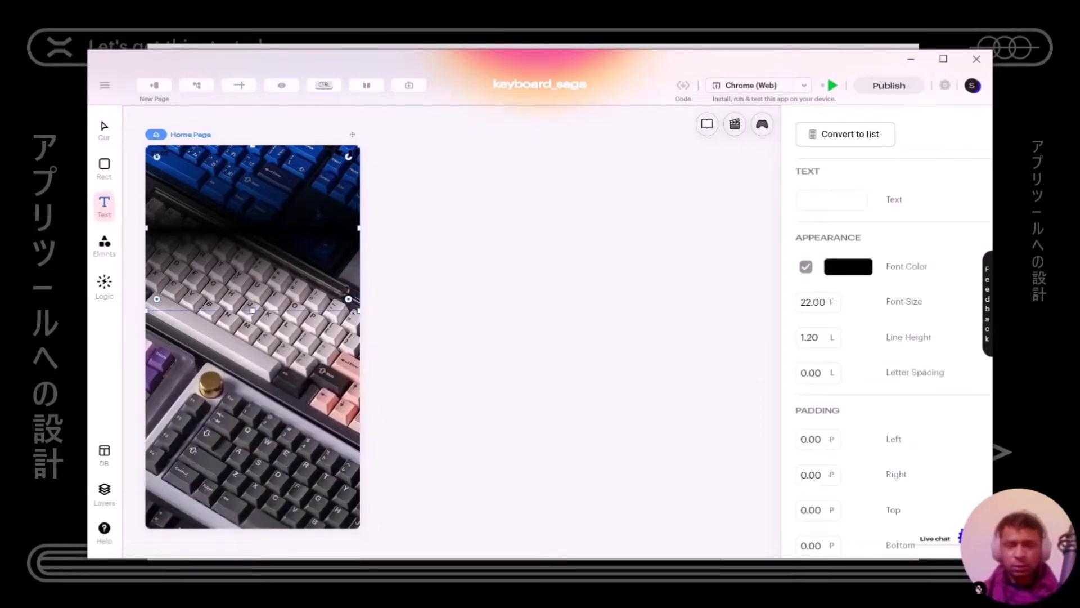
{"action": "type", "text": "K"}
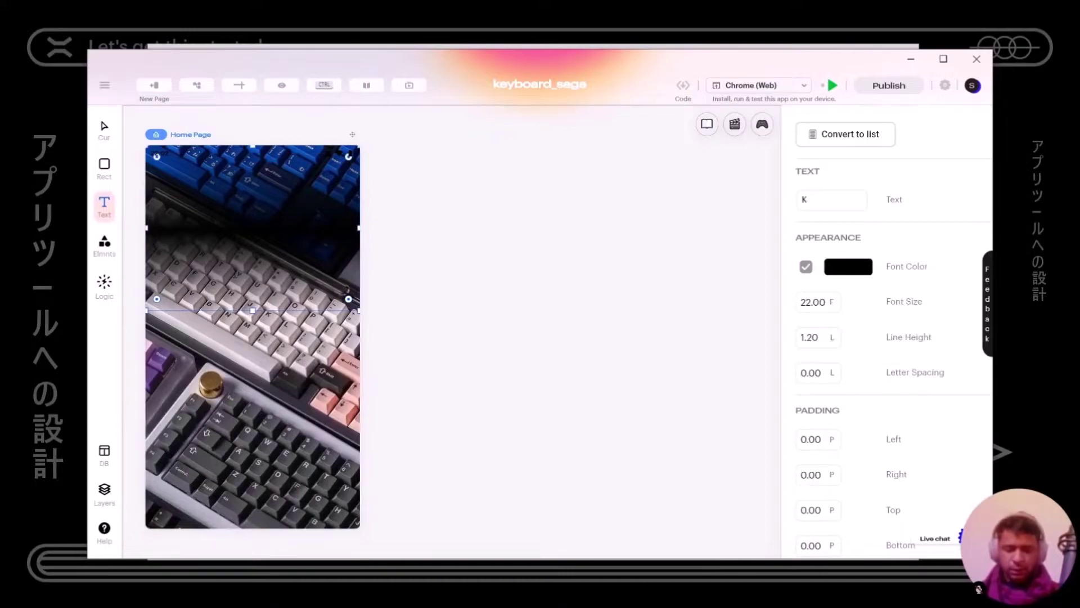
{"action": "type", "text": "eyboard Saga"}
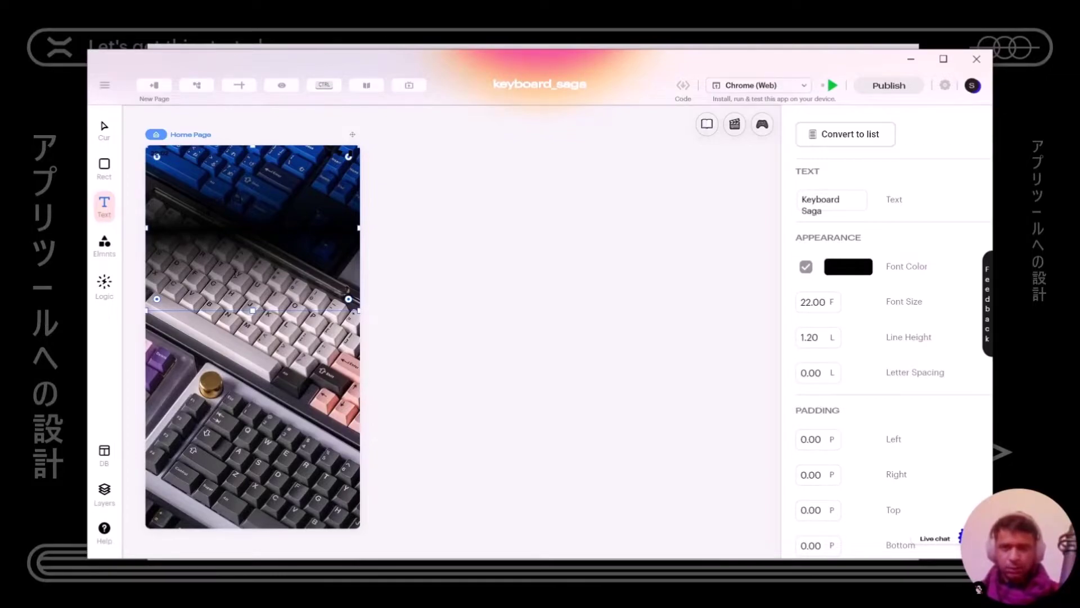
{"action": "left_click", "coordinate": [246, 278]}
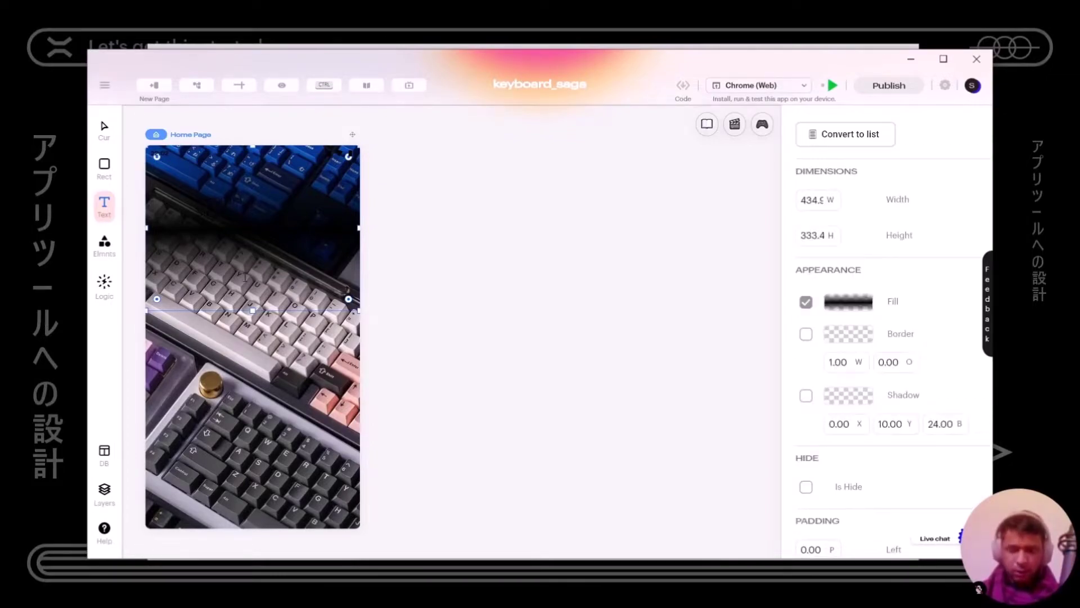
{"action": "key", "text": "v"}
{"action": "left_click", "coordinate": [241, 211]}
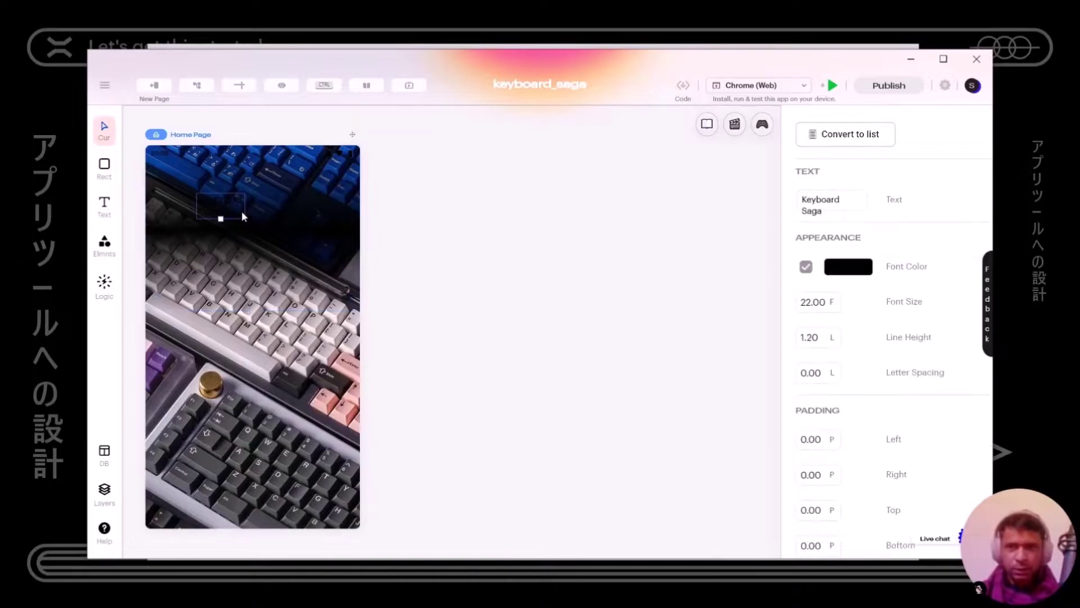
{"action": "left_click_drag", "start_coordinate": [241, 211], "coordinate": [263, 335]}
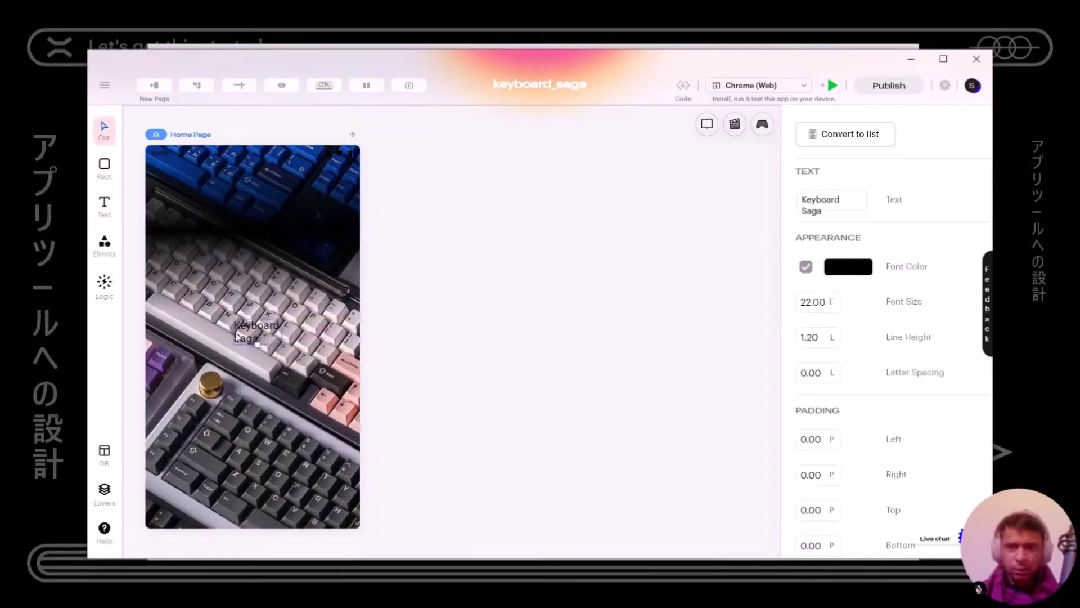
Step: Color the Keyboard Saga text light grey #E5E5E5 and place it near the top-left
{"action": "scroll", "coordinate": [262, 336], "scroll_direction": "up", "scroll_amount": 3}
{"action": "scroll", "coordinate": [291, 336], "scroll_direction": "down", "scroll_amount": 3}
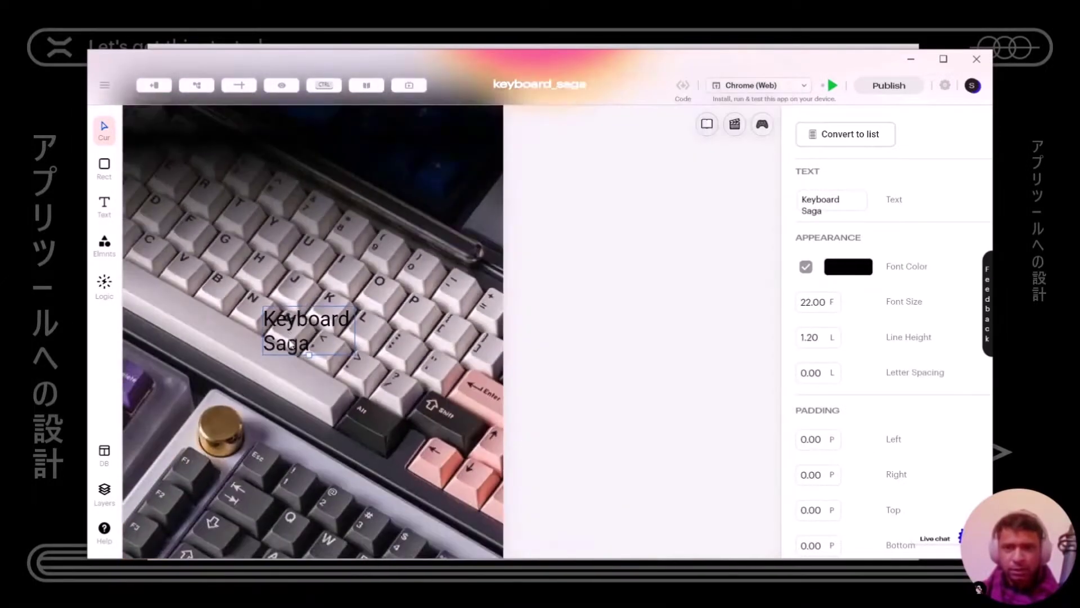
{"action": "scroll", "coordinate": [293, 336], "scroll_direction": "down", "scroll_amount": 3}
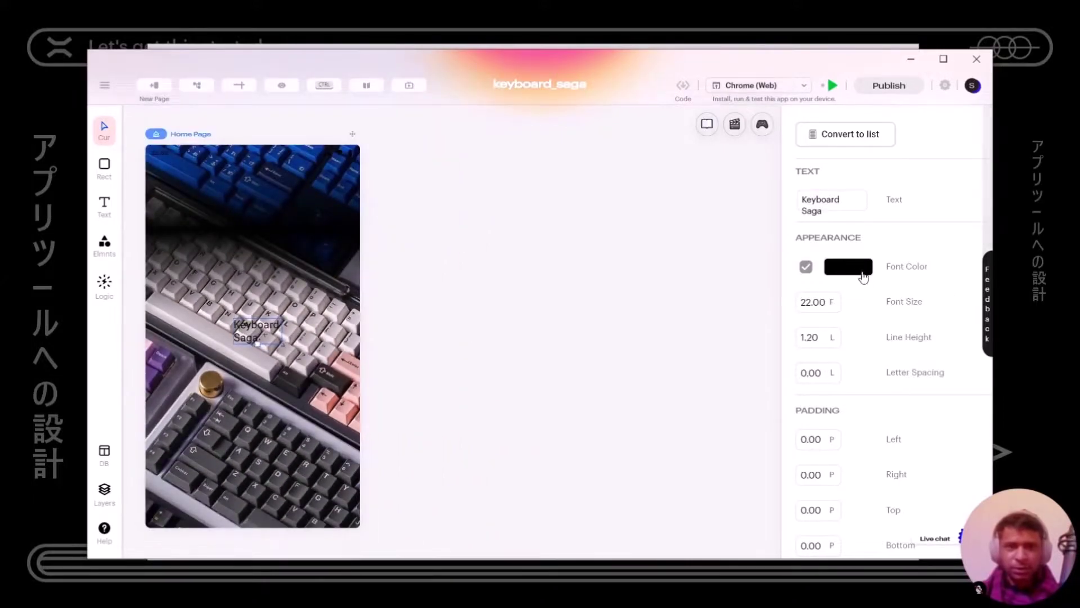
{"action": "left_click", "coordinate": [859, 271]}
{"action": "left_click_drag", "start_coordinate": [783, 149], "coordinate": [754, 101]}
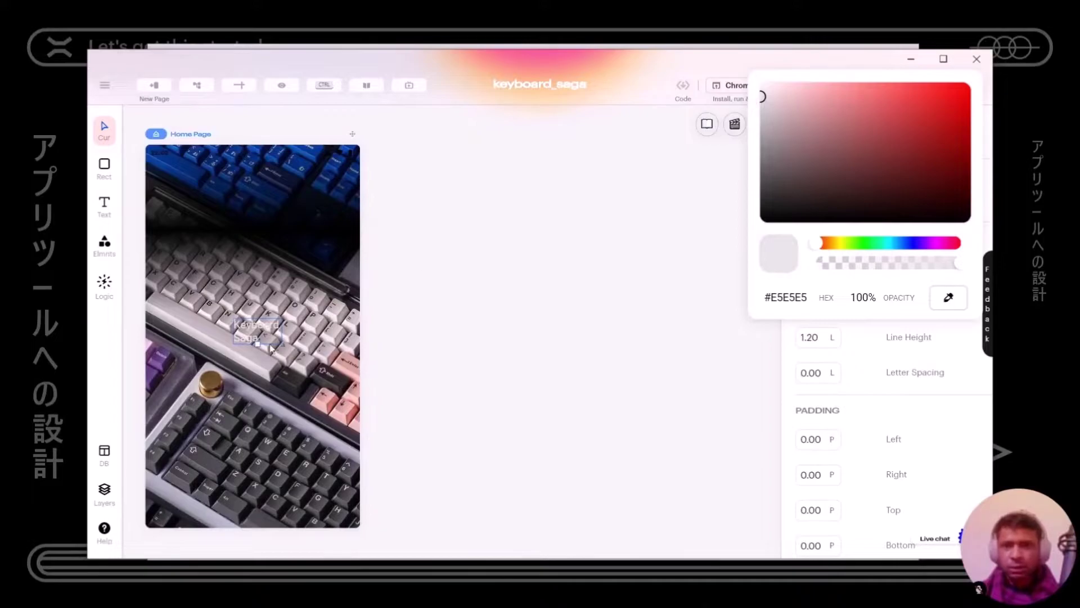
{"action": "left_click_drag", "start_coordinate": [266, 333], "coordinate": [216, 223]}
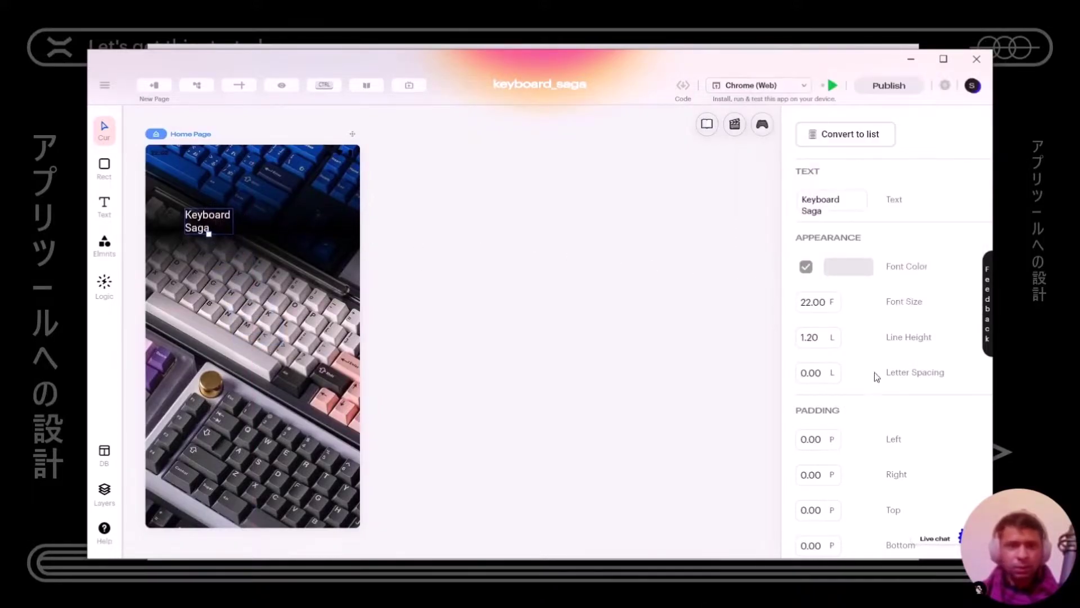
Step: Set the Keyboard Saga title's font to Exodus Demo Shino and compare against the Adobe XD design
{"action": "scroll", "coordinate": [875, 376], "scroll_direction": "down", "scroll_amount": 5}
{"action": "left_click", "coordinate": [865, 352]}
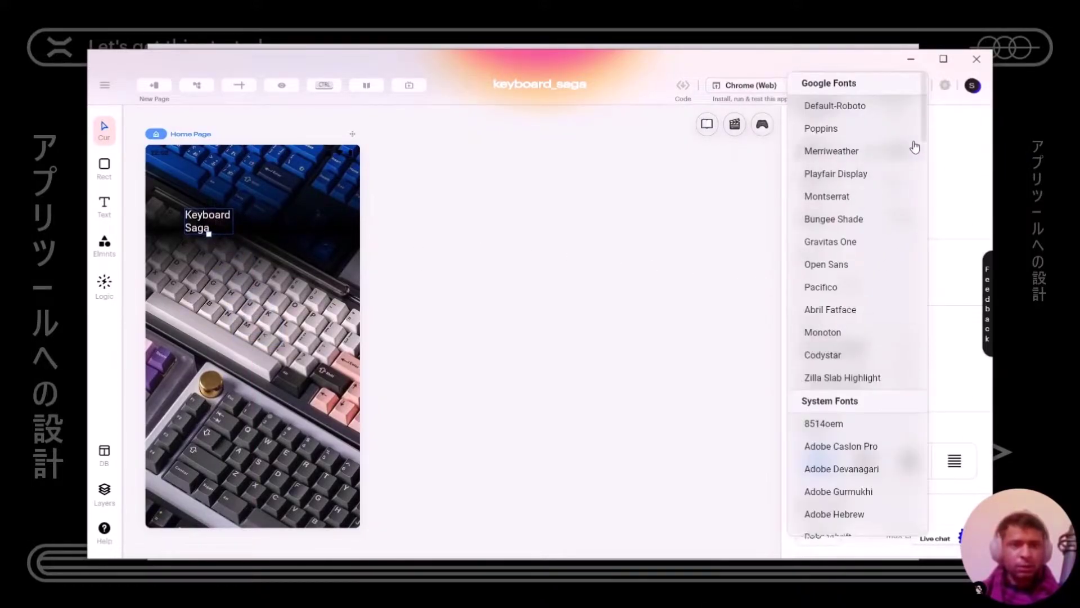
{"action": "left_click_drag", "start_coordinate": [926, 124], "coordinate": [927, 236]}
{"action": "scroll", "coordinate": [855, 225], "scroll_direction": "up", "scroll_amount": 2}
{"action": "left_click", "coordinate": [845, 262]}
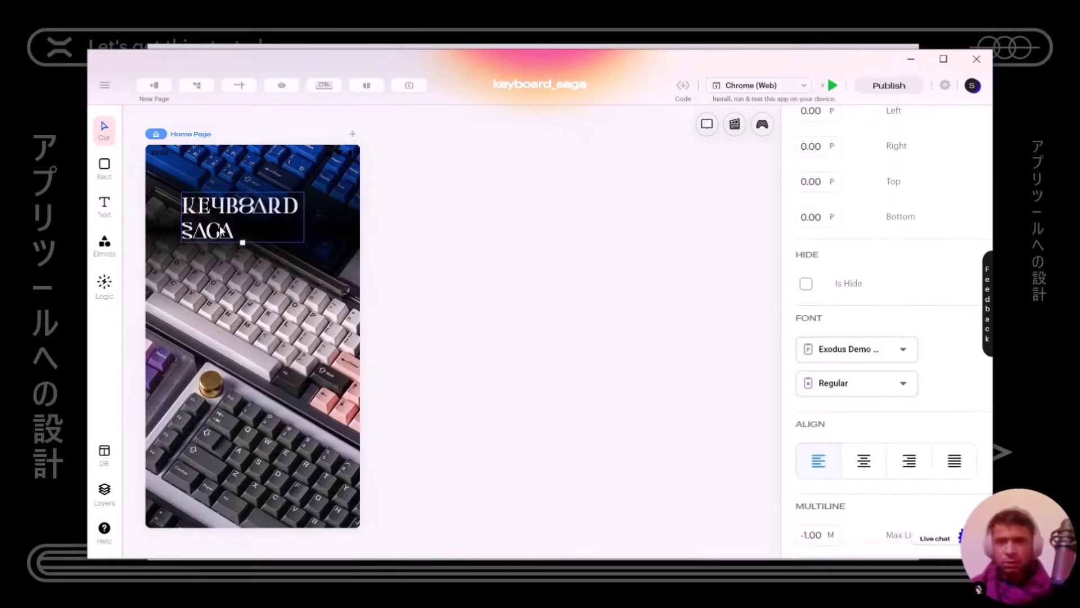
{"action": "scroll", "coordinate": [410, 324], "scroll_direction": "down", "scroll_amount": 3}
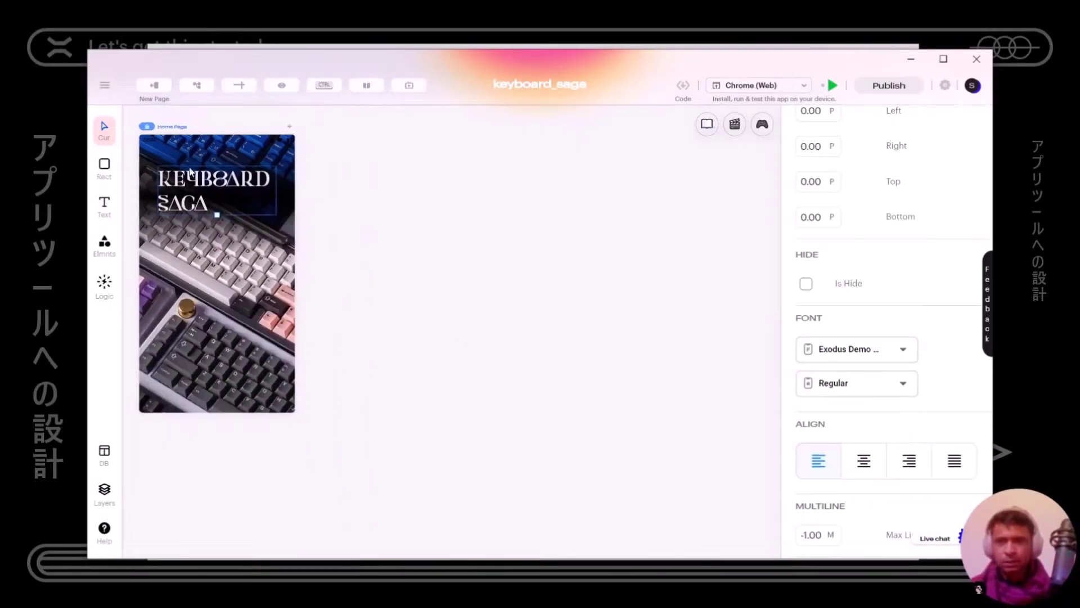
{"action": "left_click_drag", "start_coordinate": [181, 123], "coordinate": [450, 171]}
{"action": "scroll", "coordinate": [450, 171], "scroll_direction": "up", "scroll_amount": 2}
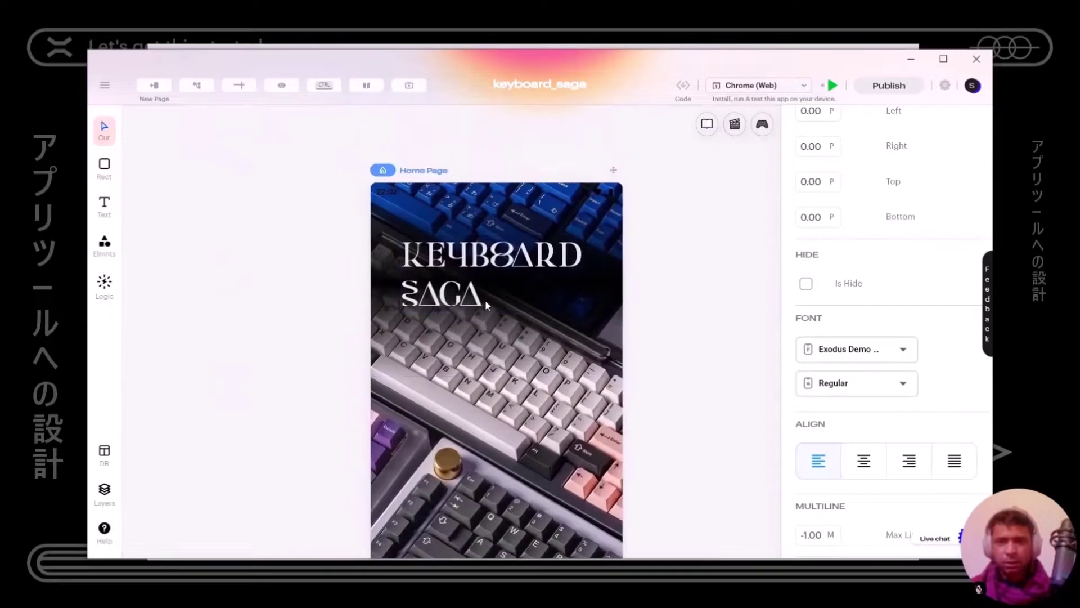
{"action": "key", "text": "alt+Tab"}
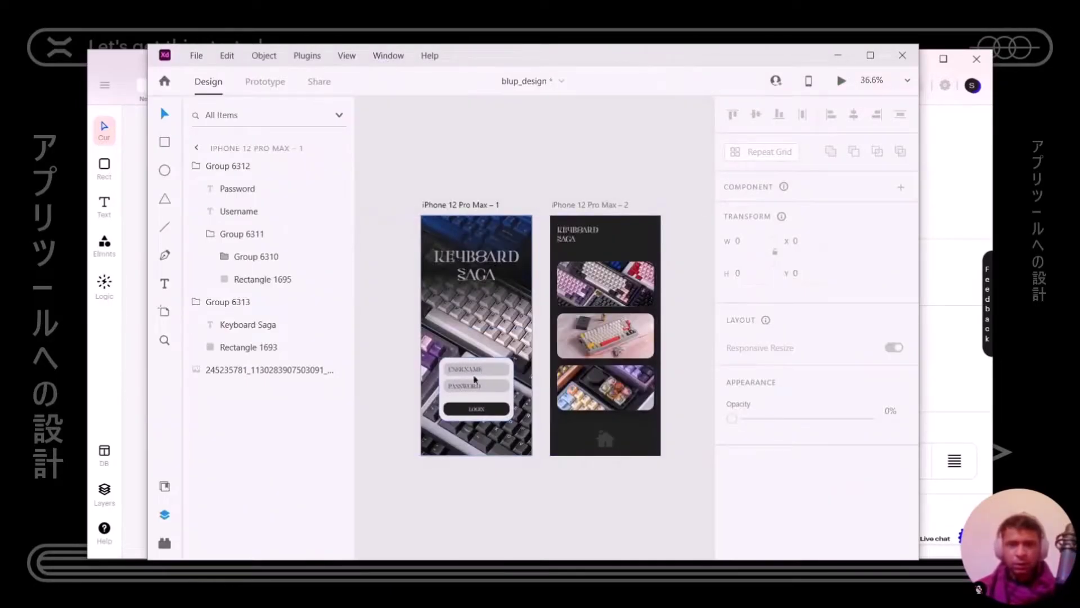
{"action": "key", "text": "alt+Tab"}
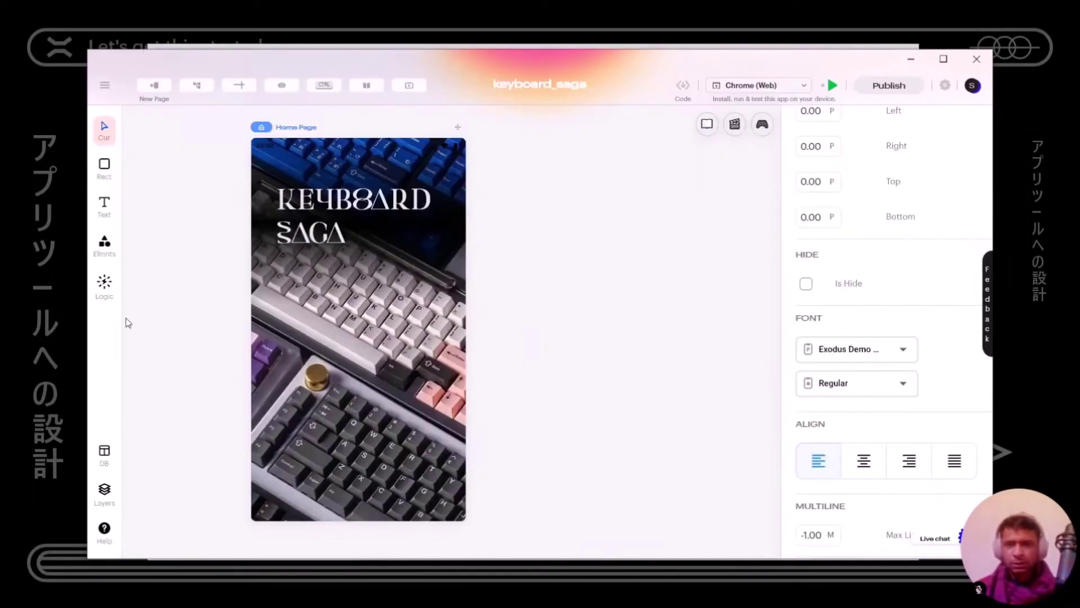
Step: Draw a white card over the lower Home Page and place a shorter rectangle at its bottom for the Login button
{"action": "left_click", "coordinate": [115, 174]}
{"action": "left_click_drag", "start_coordinate": [295, 333], "coordinate": [421, 459]}
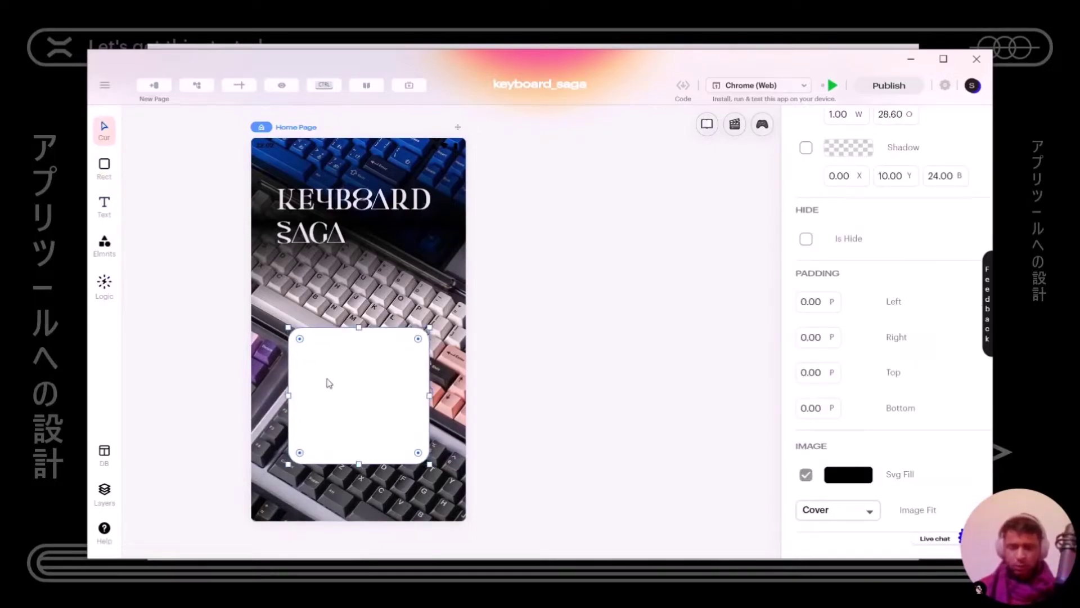
{"action": "key", "text": "ctrl+v"}
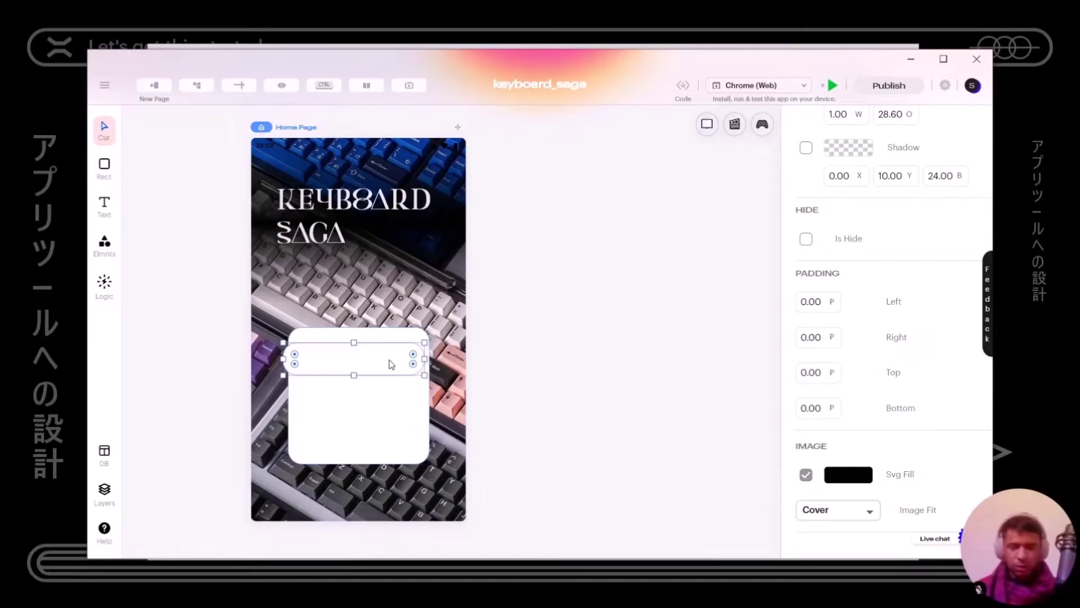
{"action": "left_click_drag", "start_coordinate": [387, 361], "coordinate": [428, 438]}
{"action": "scroll", "coordinate": [429, 437], "scroll_direction": "up", "scroll_amount": 3}
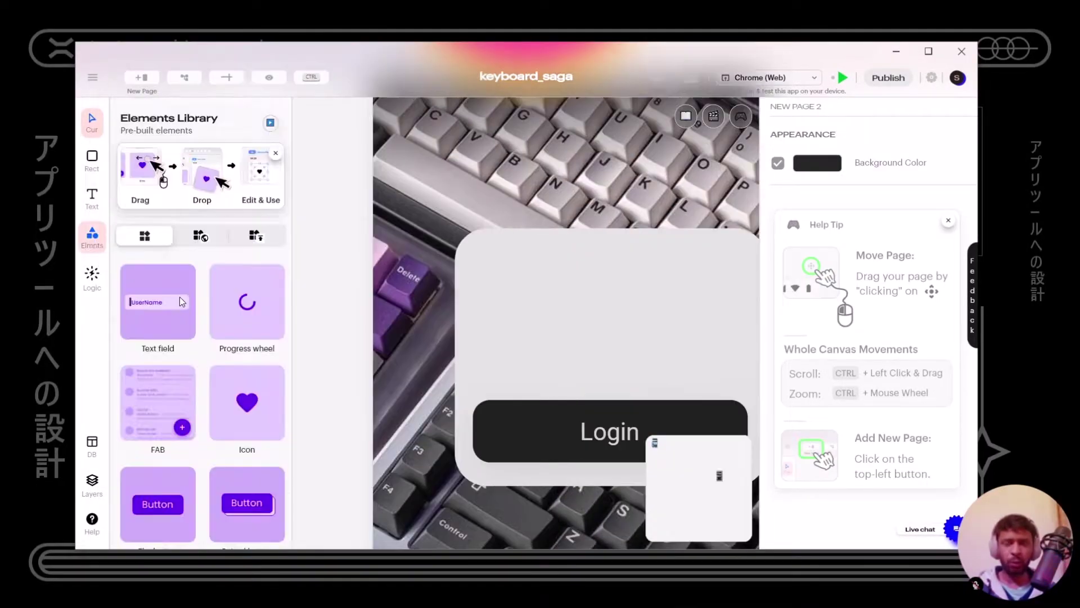
Step: Place a library text field above the Login button, narrow it to 244 wide, and duplicate it
{"action": "left_click", "coordinate": [95, 248]}
{"action": "left_click_drag", "start_coordinate": [159, 305], "coordinate": [619, 299]}
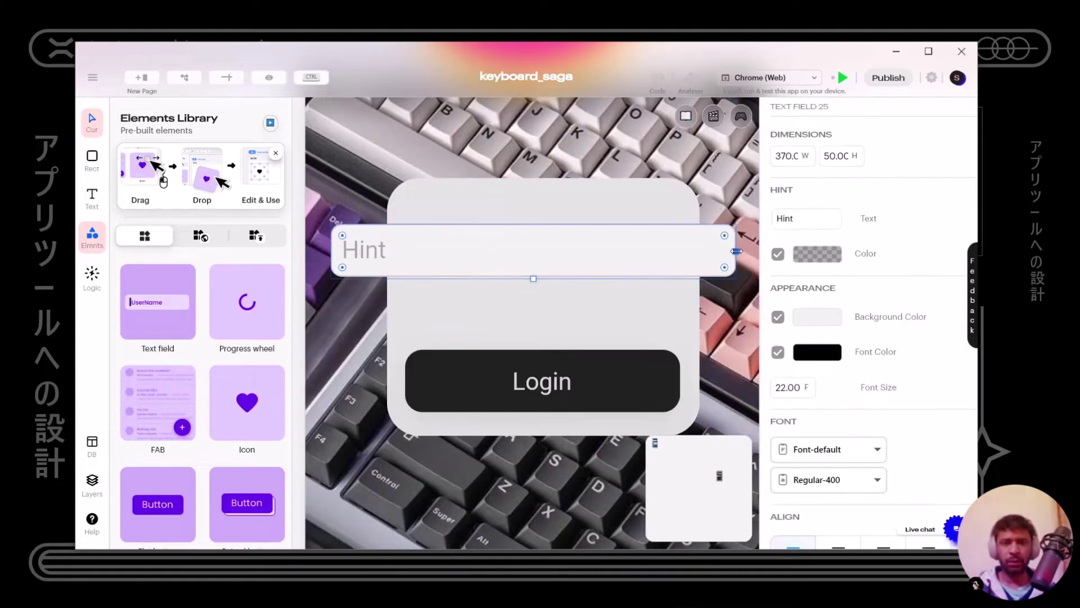
{"action": "left_click_drag", "start_coordinate": [650, 250], "coordinate": [629, 241]}
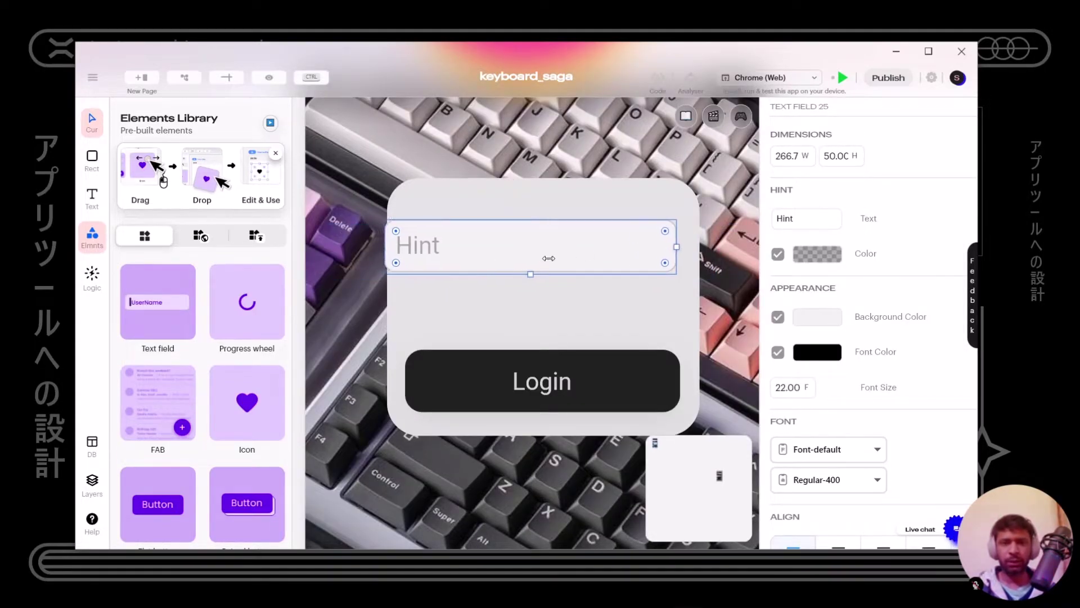
{"action": "key", "text": "ctrl+d"}
Step: Set the two fields' hint texts to Username and Password
{"action": "left_click", "coordinate": [613, 237]}
{"action": "double_click", "coordinate": [799, 224]}
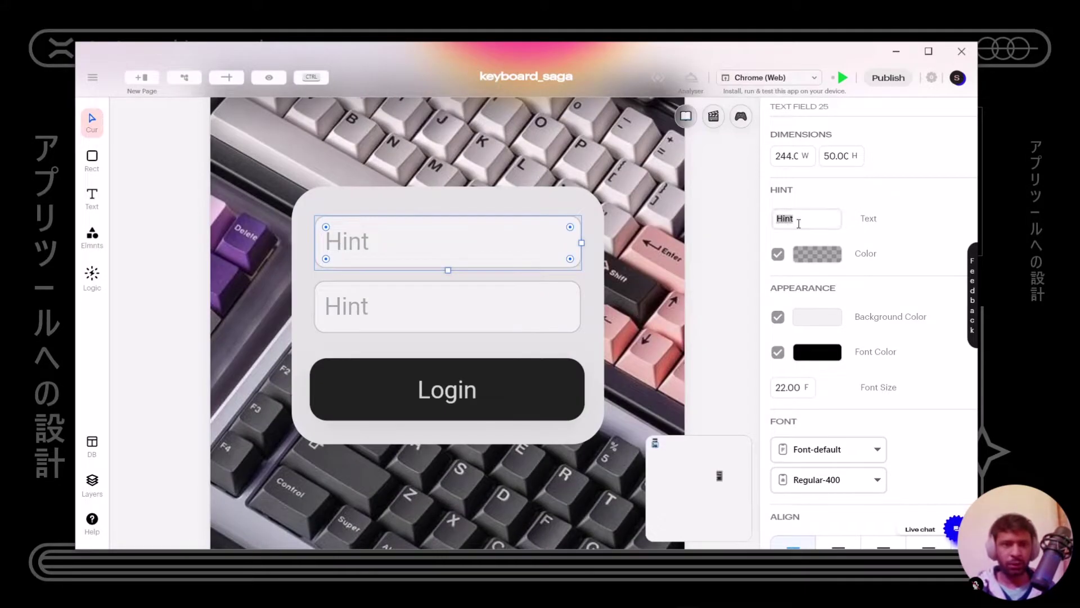
{"action": "type", "text": "Username"}
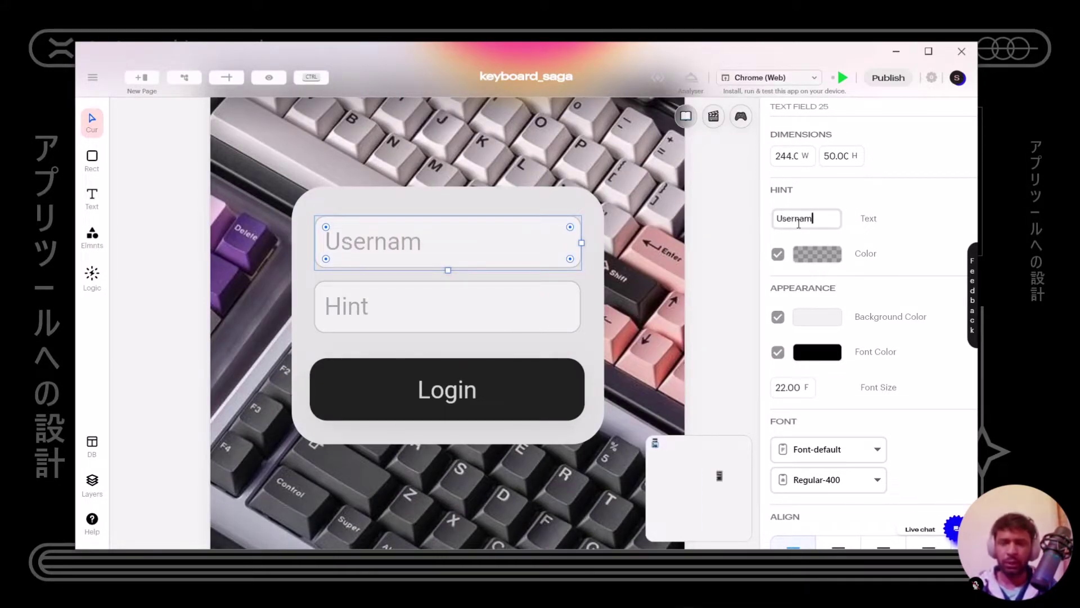
{"action": "key", "text": "Tab"}
{"action": "double_click", "coordinate": [810, 217]}
{"action": "type", "text": "Password"}
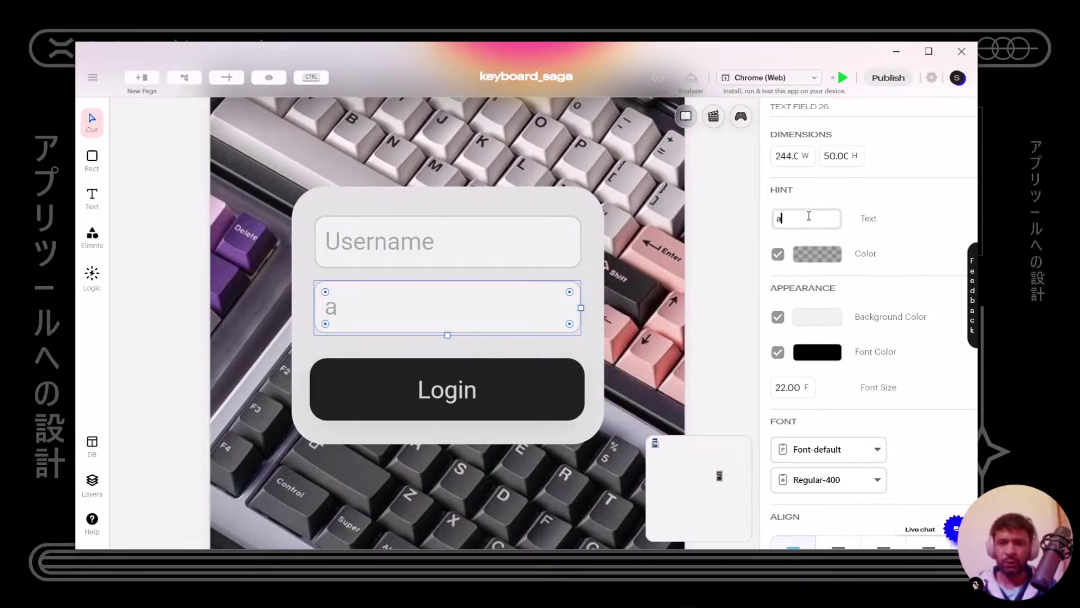
Step: Make the Password field a password field under Advanced, then switch to Adobe XD
{"action": "scroll", "coordinate": [911, 285], "scroll_direction": "down", "scroll_amount": 12}
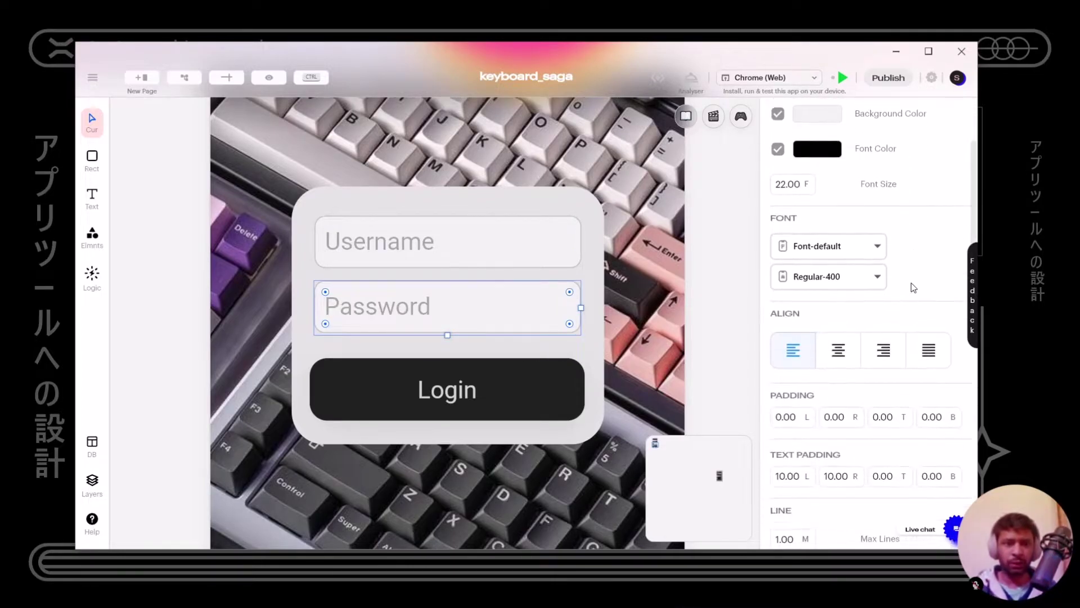
{"action": "scroll", "coordinate": [923, 340], "scroll_direction": "down", "scroll_amount": 3}
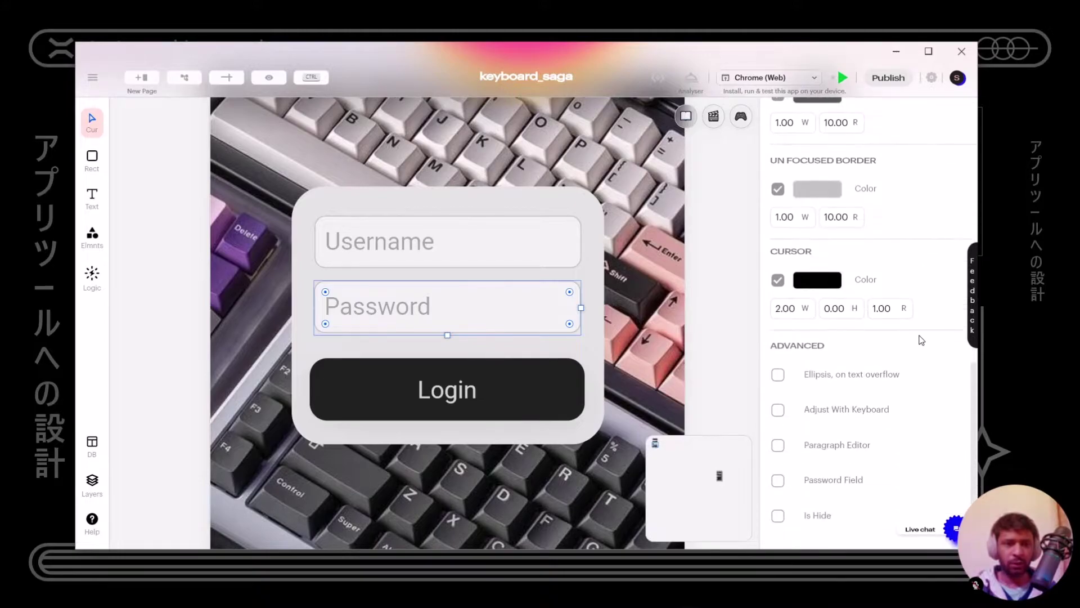
{"action": "left_click", "coordinate": [778, 480]}
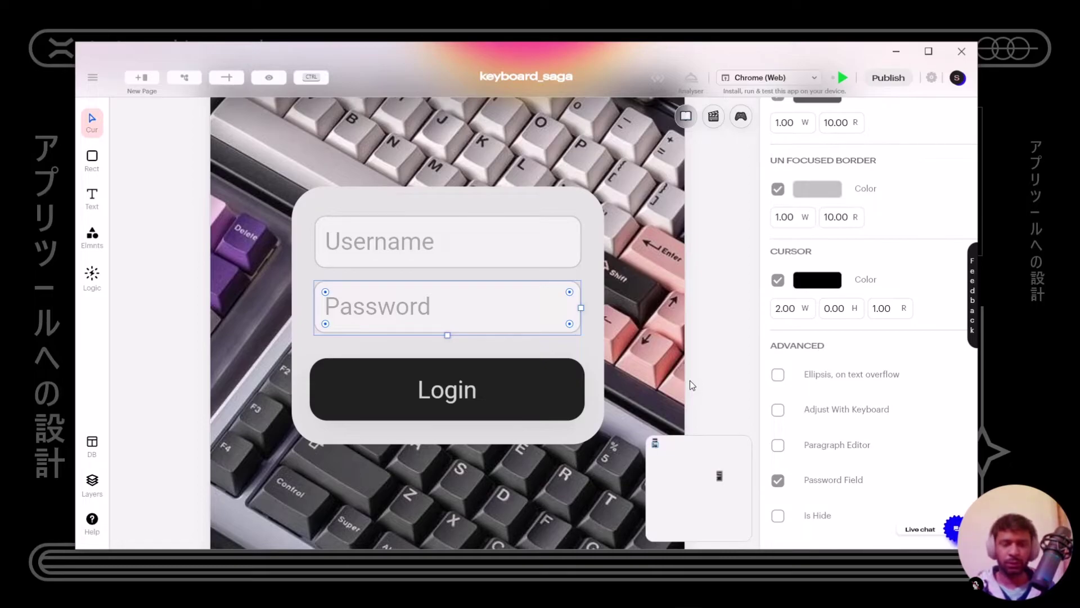
{"action": "key", "text": "alt+Tab"}
{"action": "key", "text": "alt+Tab"}
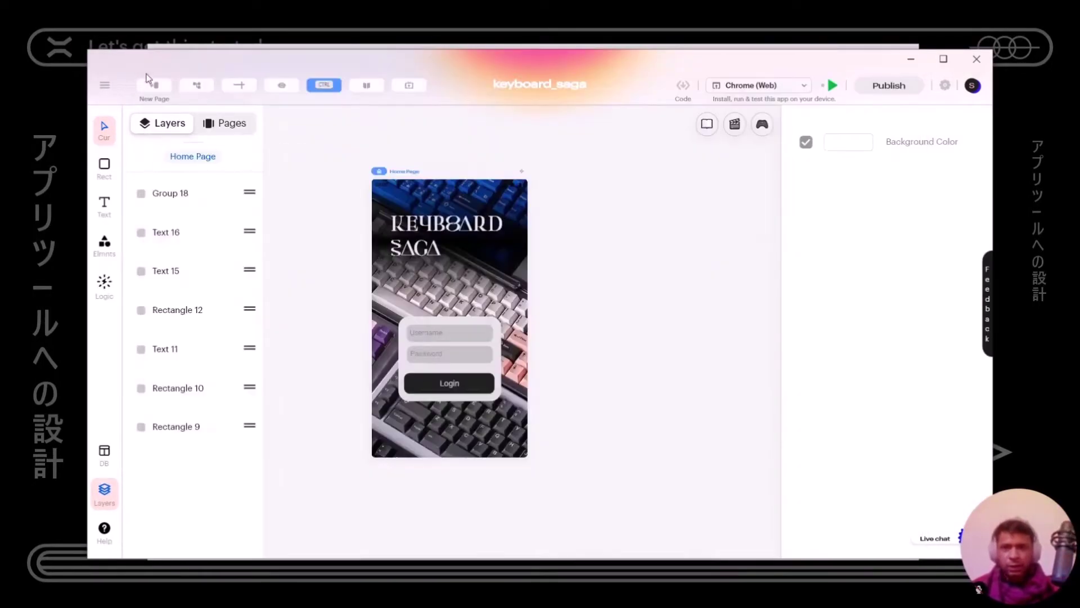
Step: Add New Page 2 and give it a dark background colour
{"action": "left_click", "coordinate": [154, 85]}
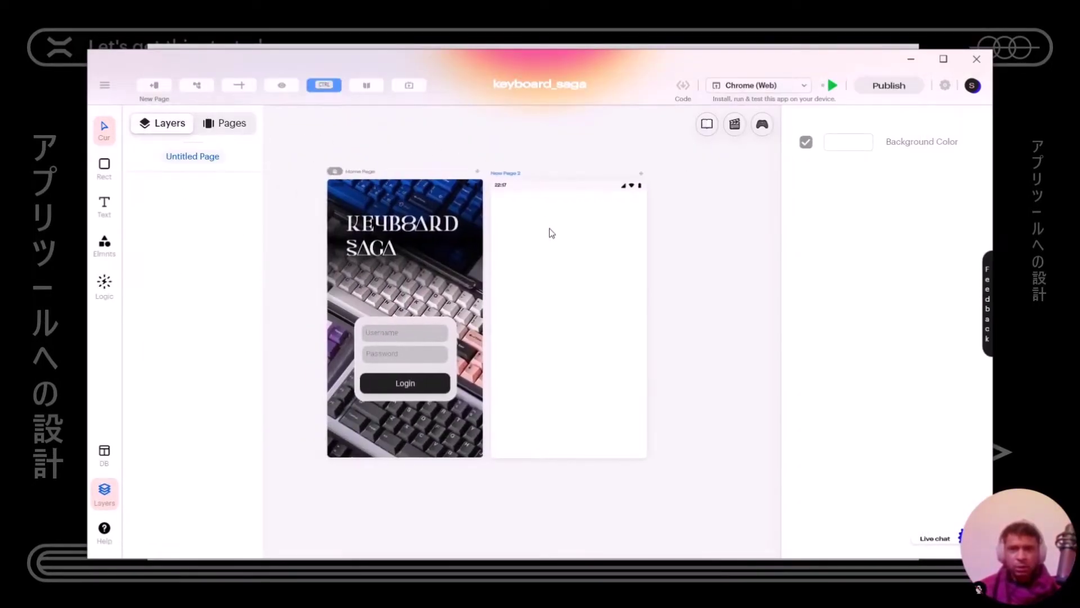
{"action": "left_click", "coordinate": [552, 233]}
{"action": "left_click", "coordinate": [848, 142]}
{"action": "left_click_drag", "start_coordinate": [757, 313], "coordinate": [755, 288]}
{"action": "left_click", "coordinate": [527, 285]}
Step: Copy the Keyboard Saga title onto New Page 2, make it smaller and mid grey
{"action": "left_click", "coordinate": [427, 232]}
{"action": "key", "text": "ctrl+c"}
{"action": "left_click", "coordinate": [534, 232]}
{"action": "key", "text": "ctrl+v"}
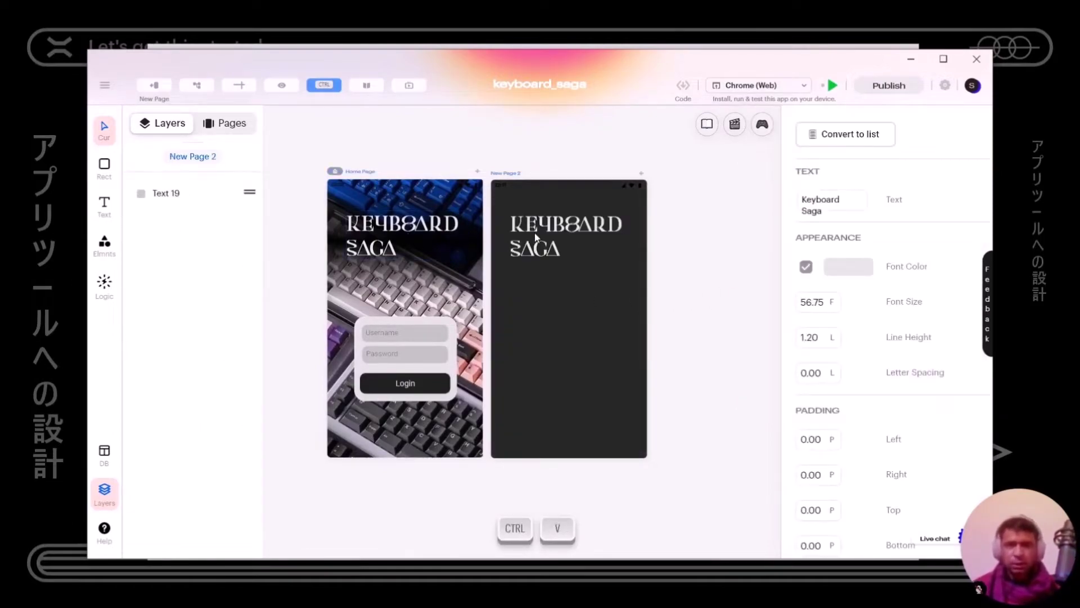
{"action": "left_click", "coordinate": [569, 256]}
{"action": "left_click_drag", "start_coordinate": [569, 259], "coordinate": [555, 217]}
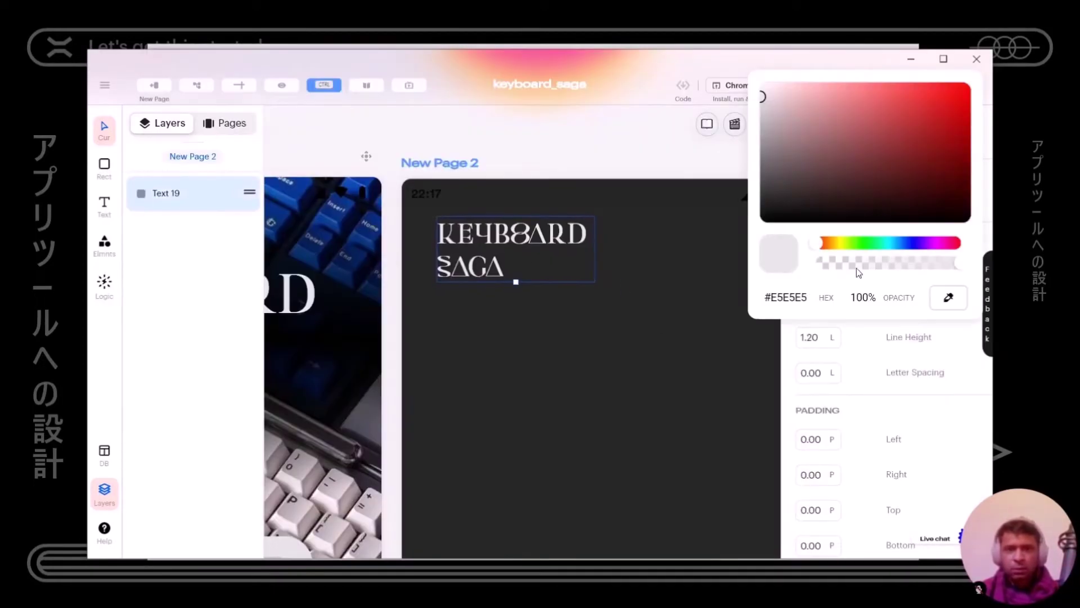
{"action": "left_click_drag", "start_coordinate": [765, 171], "coordinate": [748, 159]}
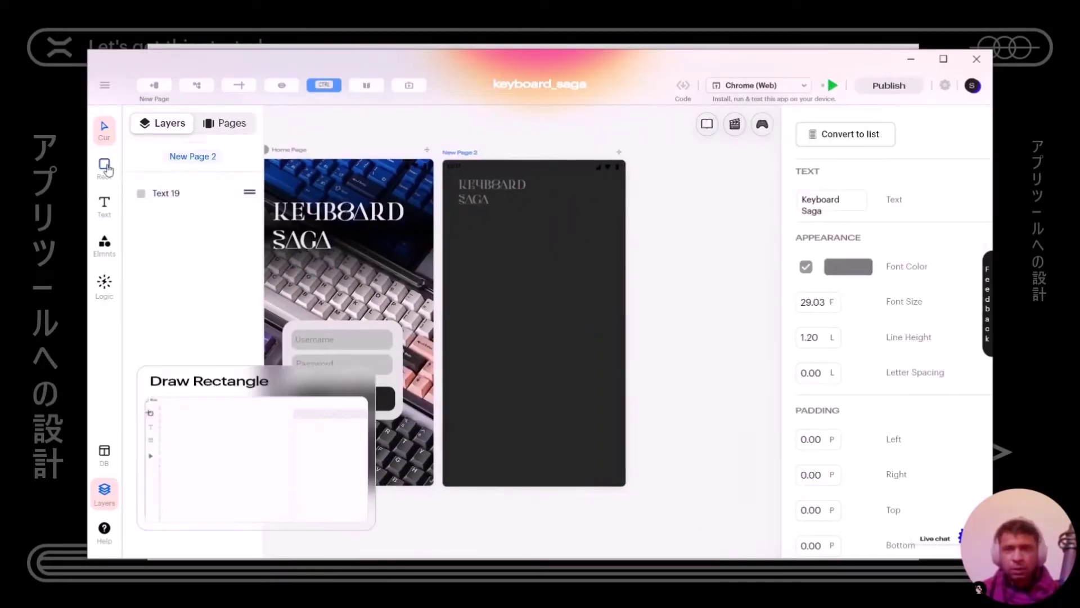
Step: Draw a borderless white card below the title and duplicate it into a column of three
{"action": "key", "text": "r"}
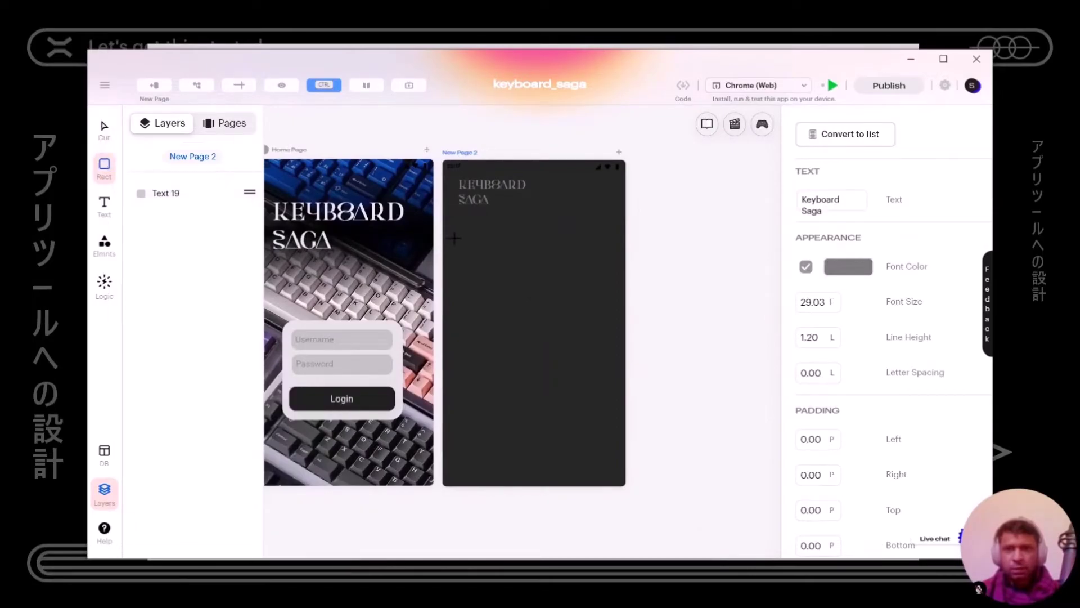
{"action": "left_click_drag", "start_coordinate": [454, 238], "coordinate": [608, 296]}
{"action": "key", "text": "shift+2"}
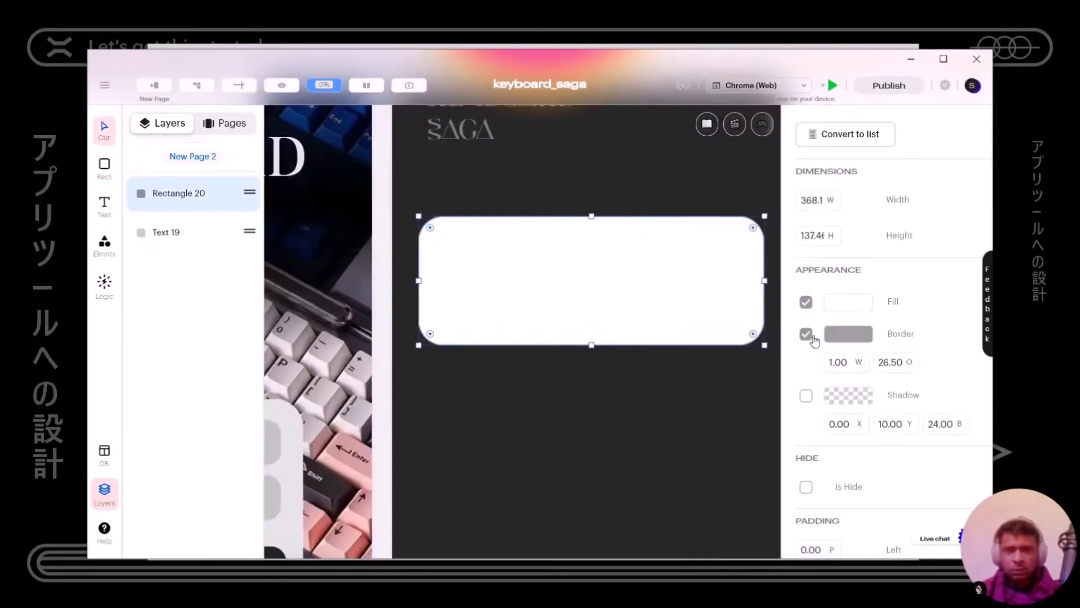
{"action": "left_click", "coordinate": [806, 334]}
{"action": "scroll", "coordinate": [699, 386], "scroll_direction": "down", "scroll_amount": 4}
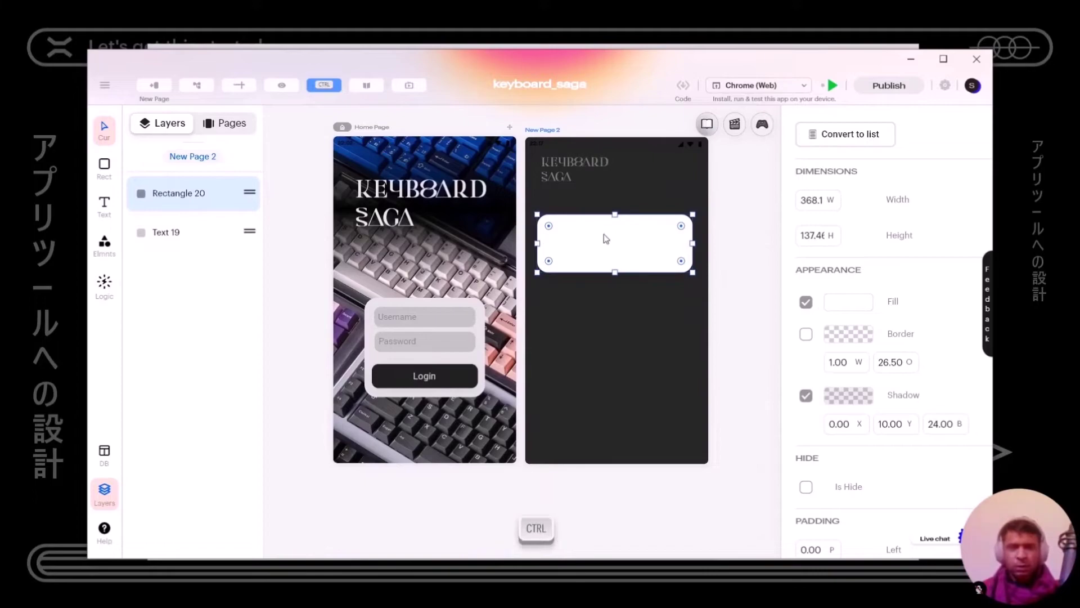
{"action": "key", "text": "ctrl+d"}
{"action": "left_click_drag", "start_coordinate": [625, 253], "coordinate": [625, 322]}
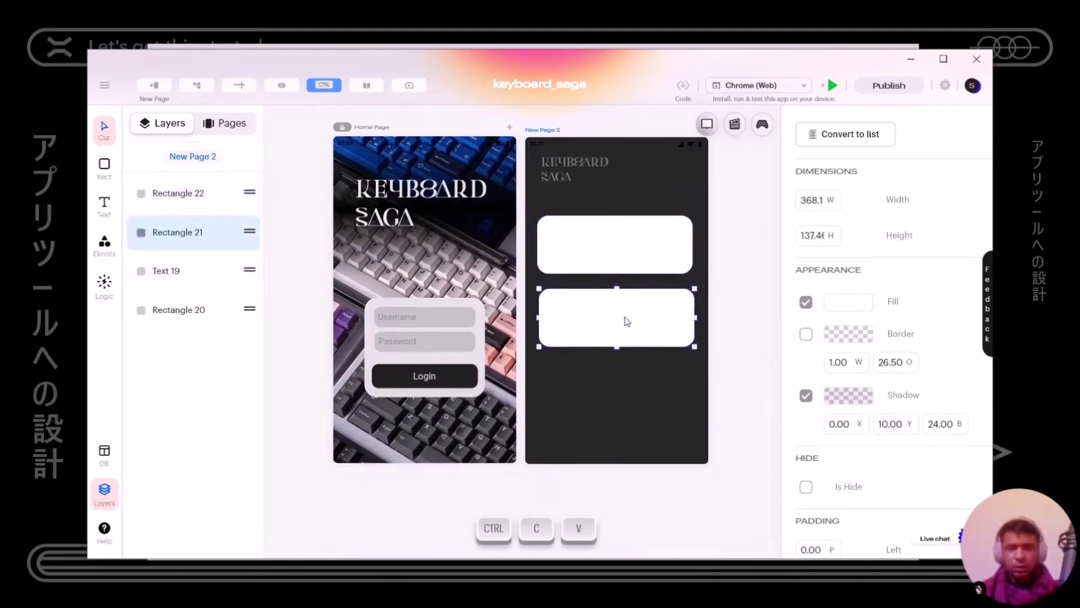
{"action": "key", "text": "ctrl+v"}
{"action": "left_click", "coordinate": [532, 304]}
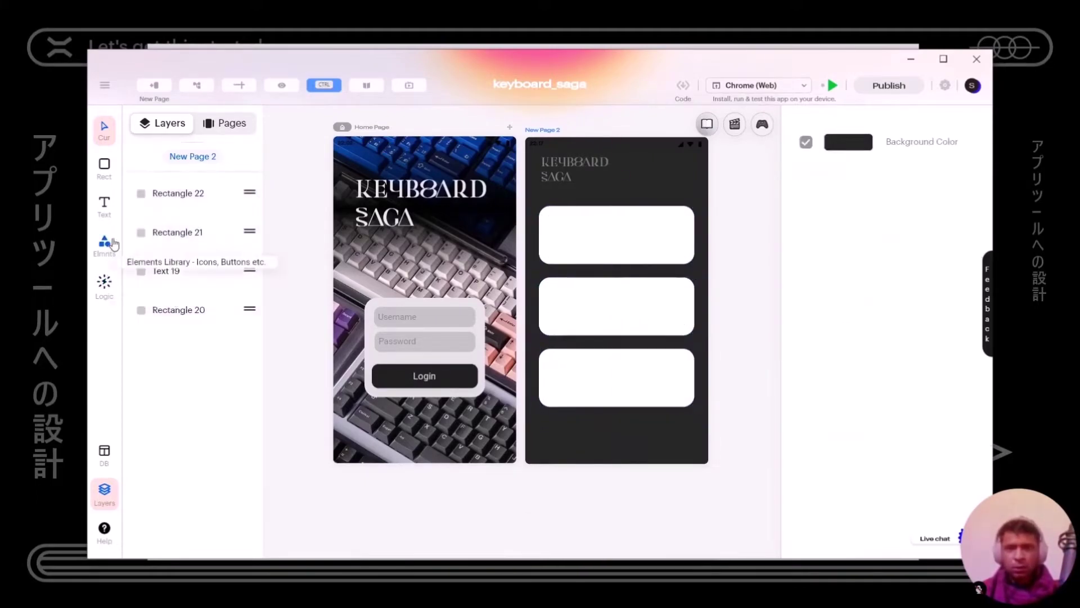
Step: Place an icon below the three cards and set it to the rounded home icon
{"action": "left_click", "coordinate": [112, 243]}
{"action": "left_click_drag", "start_coordinate": [179, 420], "coordinate": [666, 394]}
{"action": "left_click_drag", "start_coordinate": [628, 360], "coordinate": [623, 362]}
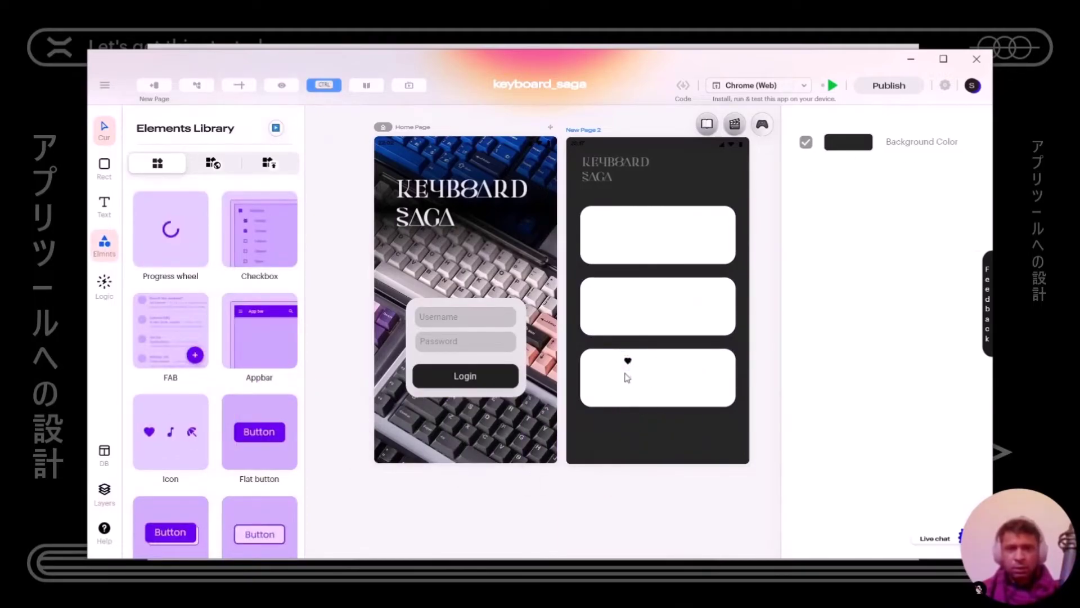
{"action": "left_click", "coordinate": [848, 159]}
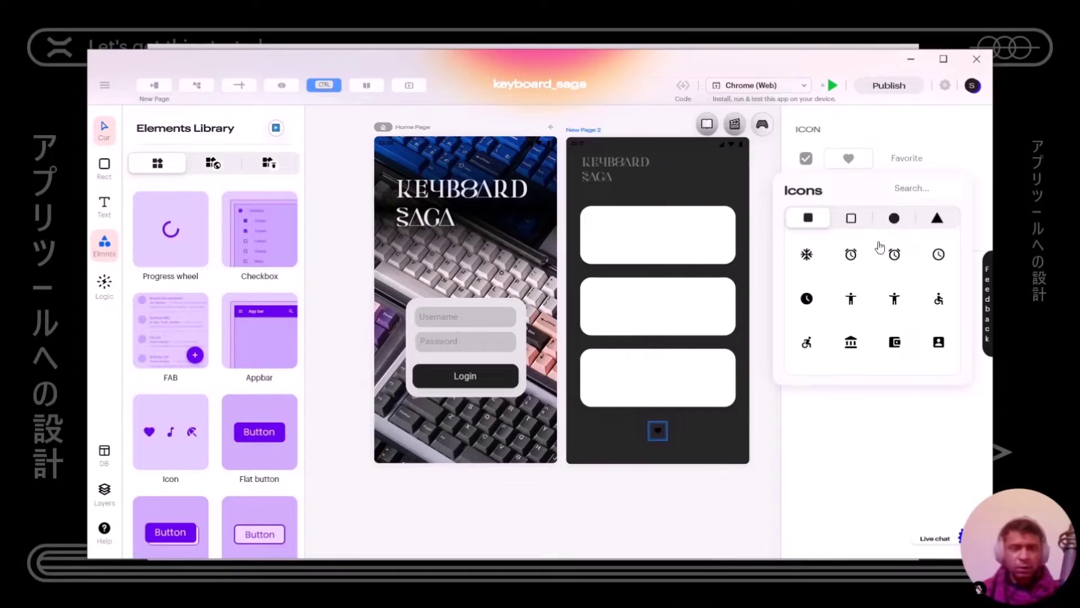
{"action": "left_click", "coordinate": [894, 218]}
{"action": "left_click", "coordinate": [931, 187]}
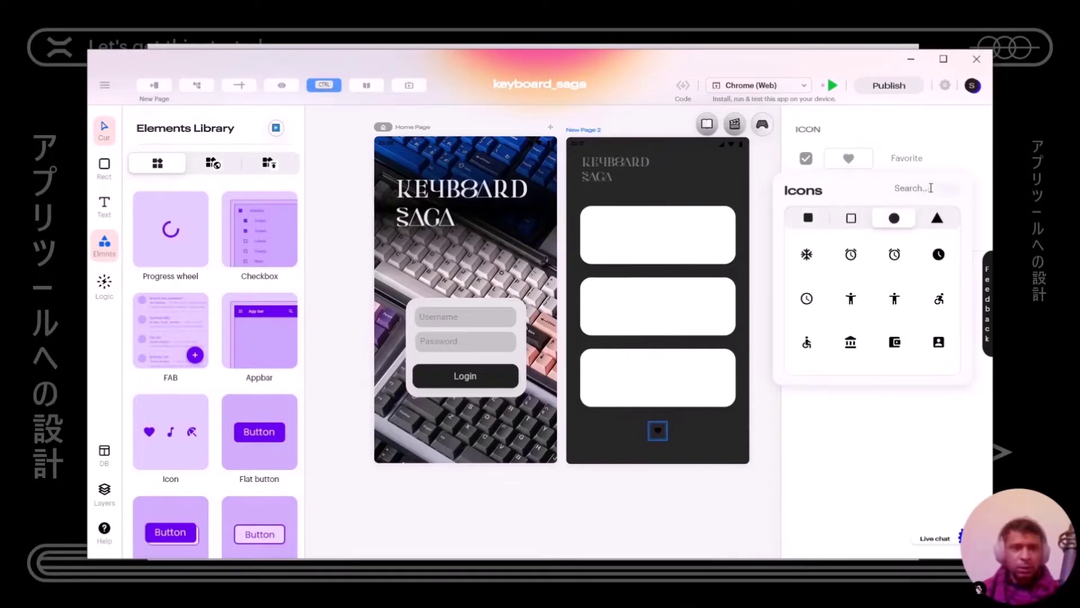
{"action": "type", "text": "home"}
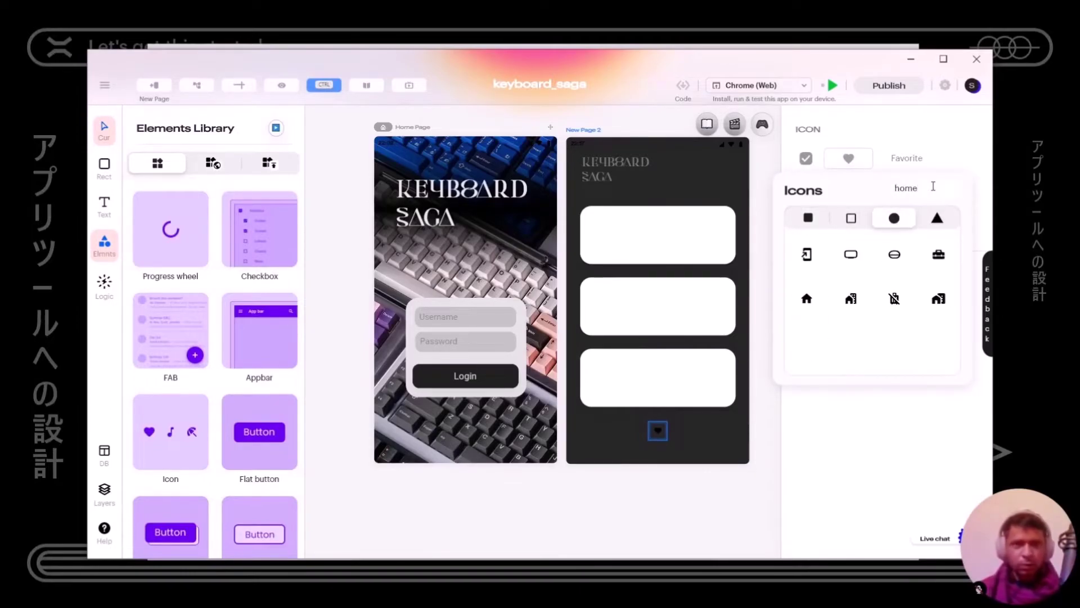
{"action": "left_click", "coordinate": [807, 298]}
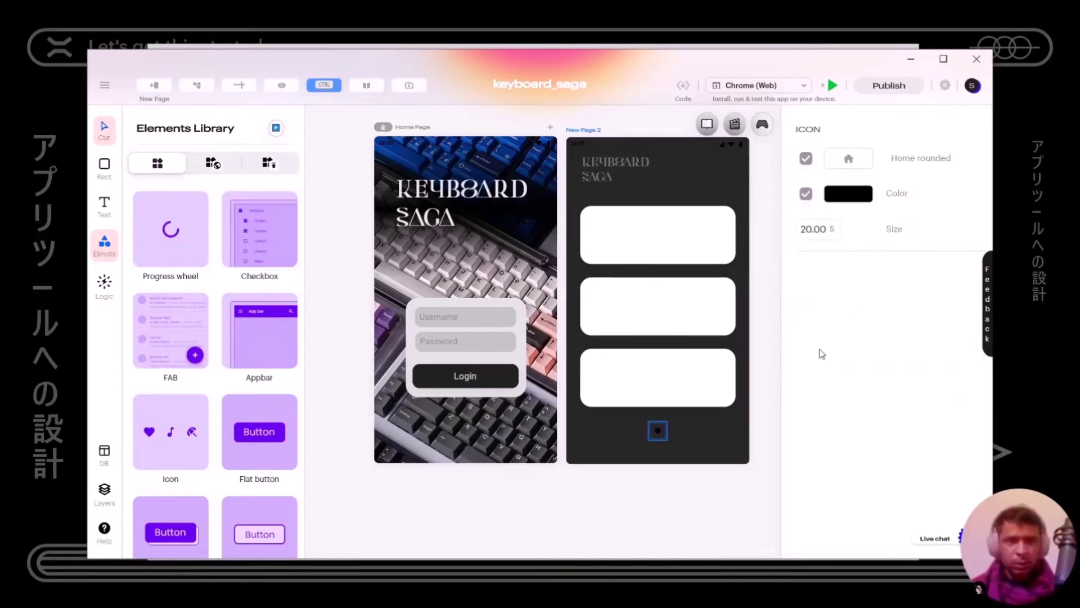
Step: Color the home icon dark grey #343434 and set its size to 54
{"action": "left_click", "coordinate": [848, 193]}
{"action": "left_click", "coordinate": [760, 319]}
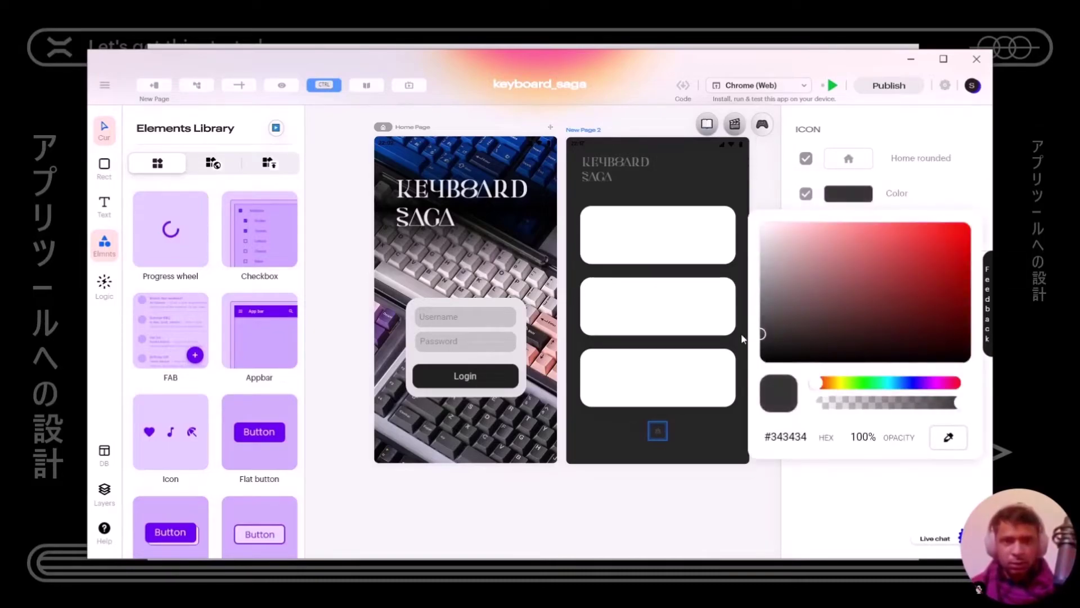
{"action": "left_click", "coordinate": [922, 202]}
{"action": "double_click", "coordinate": [823, 230]}
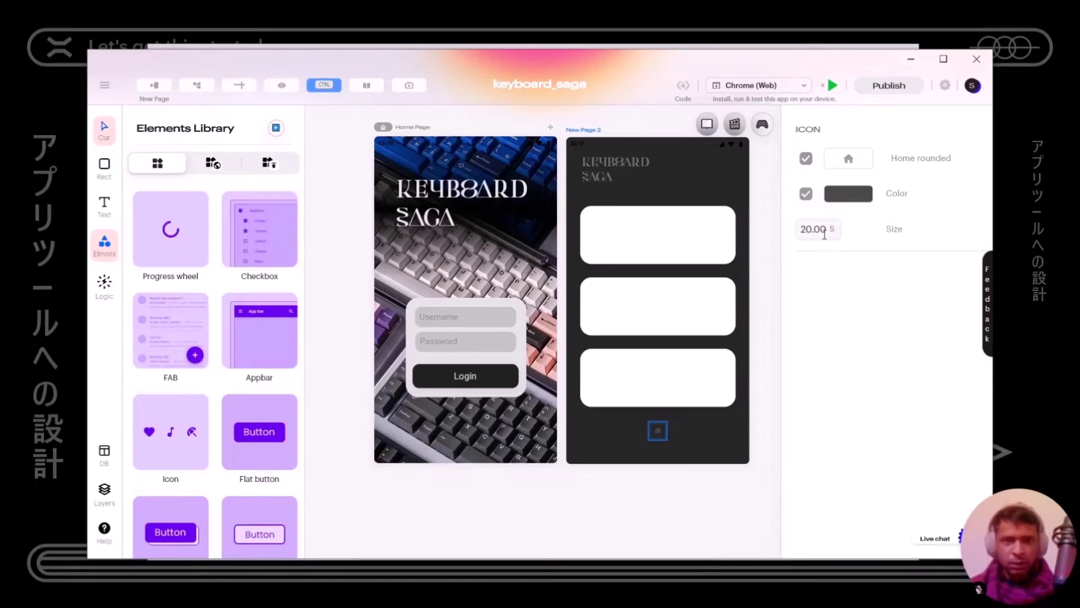
{"action": "type", "text": "54.0"}
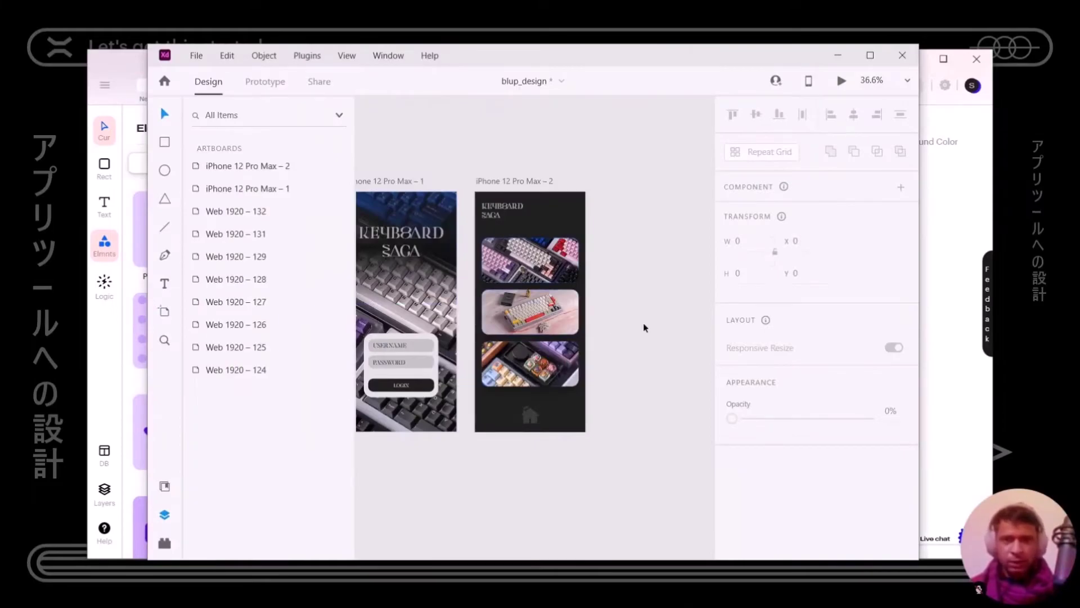
Step: Drag the three keyboard .jpg photos from the keyboards folder into New Page 2's three cards
{"action": "key", "text": "alt+Tab"}
{"action": "key", "text": "alt+Tab"}
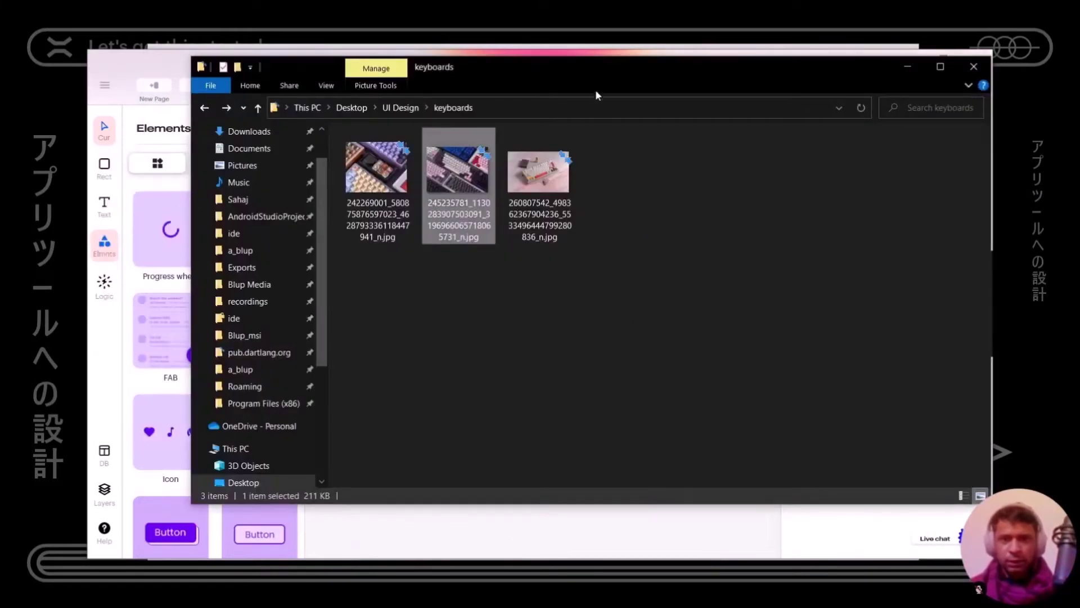
{"action": "left_click_drag", "start_coordinate": [595, 90], "coordinate": [1029, 143]}
{"action": "left_click", "coordinate": [953, 230]}
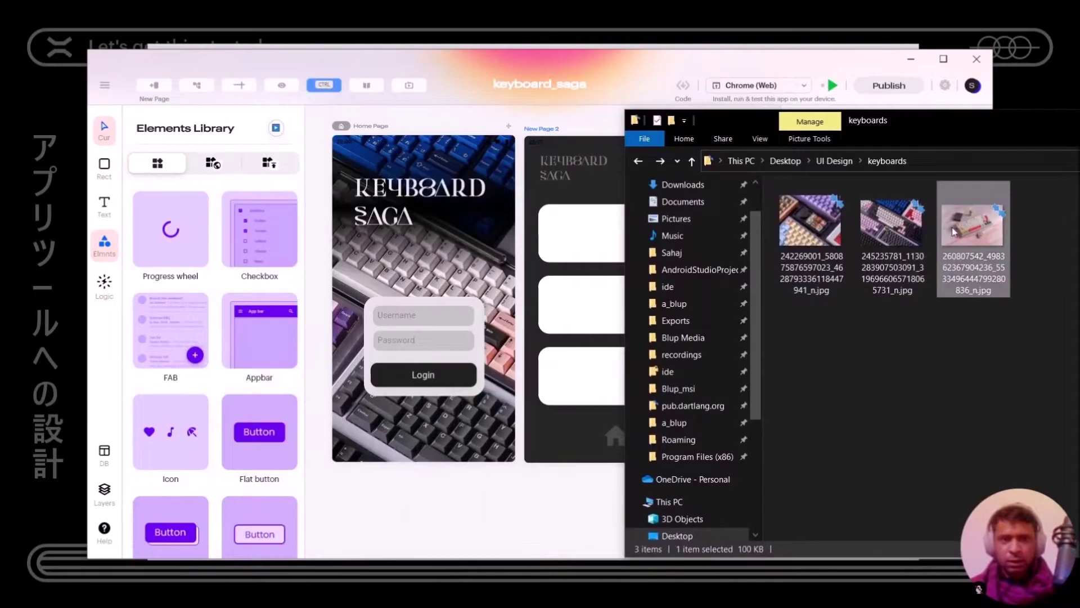
{"action": "left_click_drag", "start_coordinate": [953, 231], "coordinate": [590, 236]}
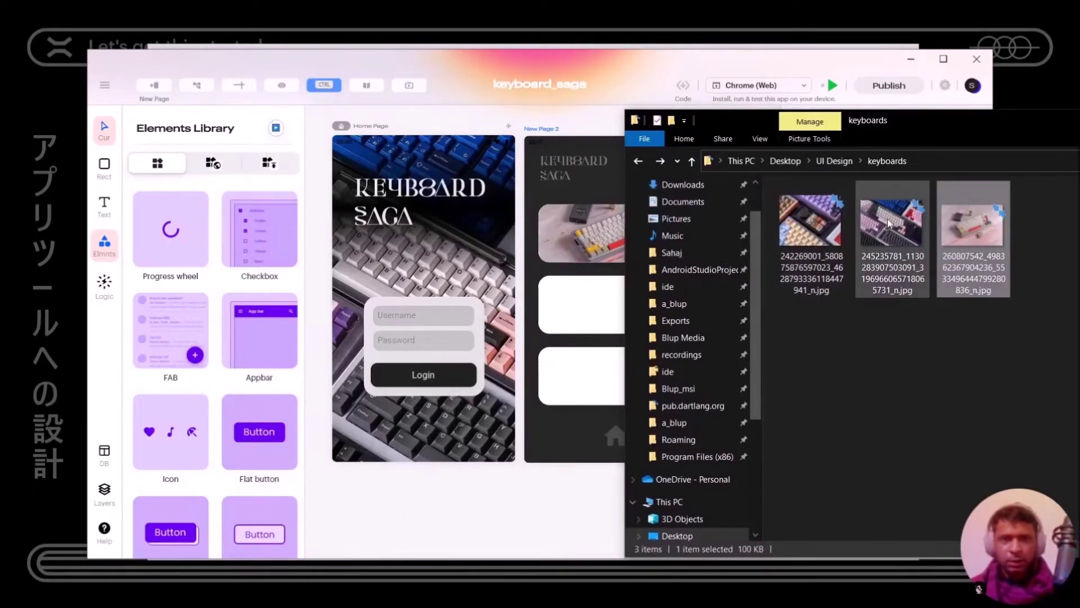
{"action": "left_click_drag", "start_coordinate": [889, 224], "coordinate": [582, 303]}
{"action": "left_click_drag", "start_coordinate": [810, 223], "coordinate": [582, 374]}
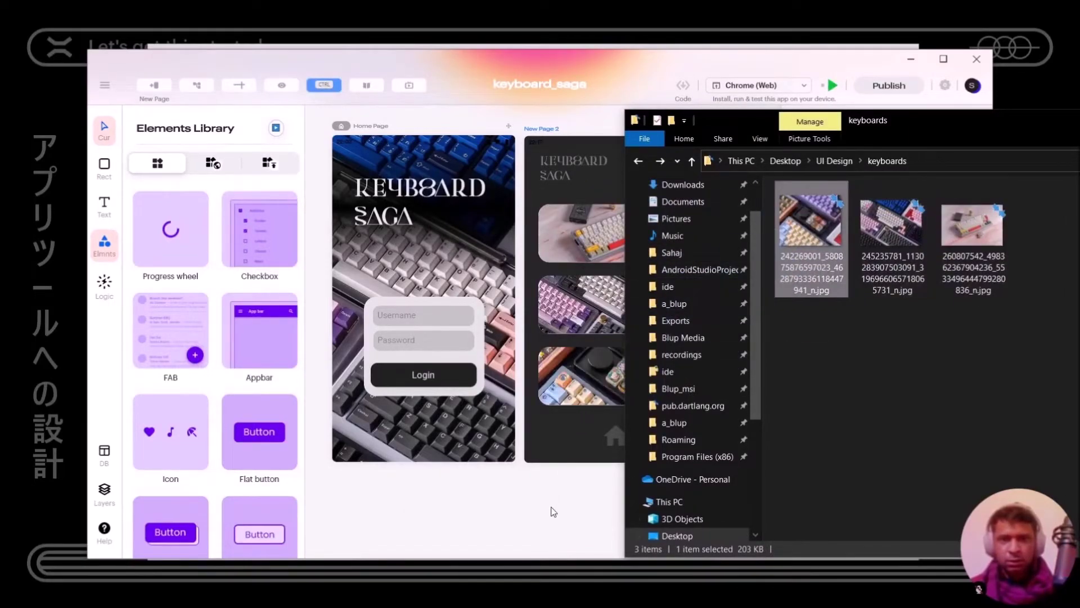
{"action": "left_click", "coordinate": [553, 511]}
{"action": "left_click", "coordinate": [713, 400]}
{"action": "scroll", "coordinate": [667, 405], "scroll_direction": "down", "scroll_amount": 2, "text": "ctrl"}
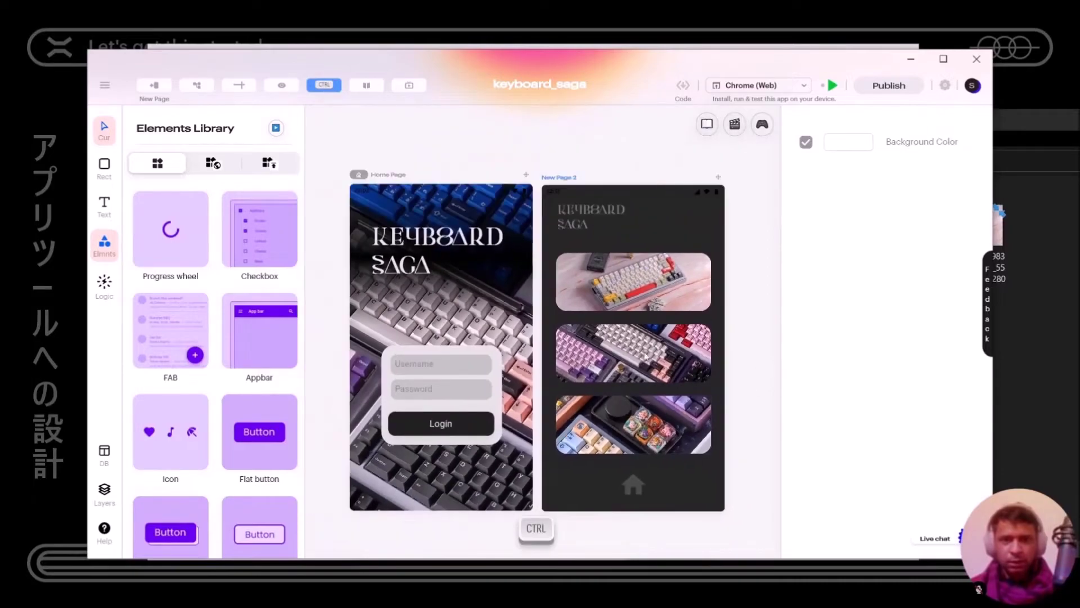
Step: Run the app for Chrome (Web), check the Keyboard Saga login screen, then minimize Chrome
{"action": "left_click", "coordinate": [831, 85]}
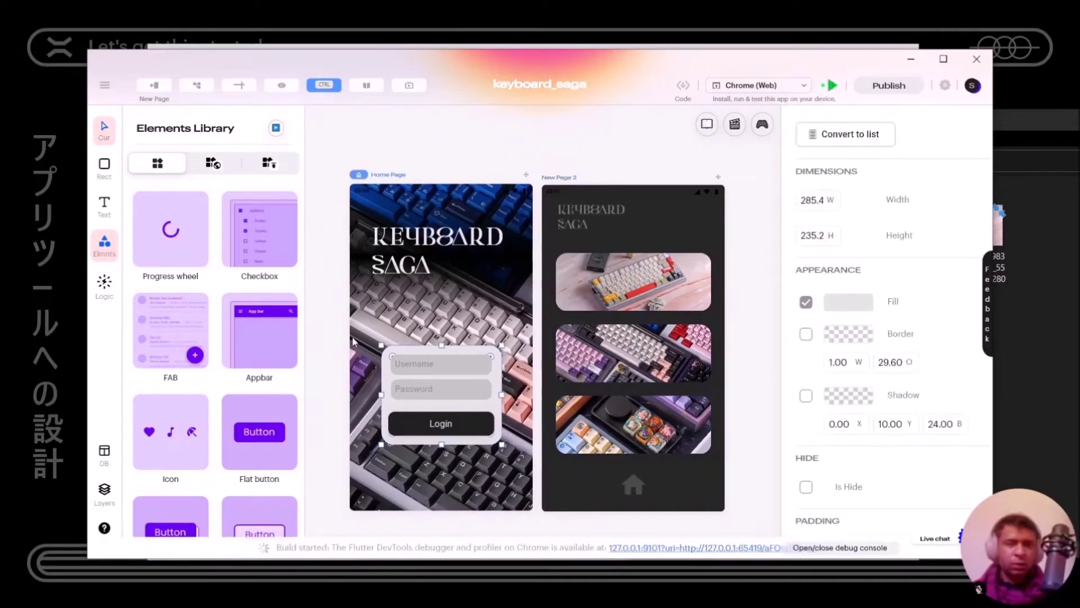
{"action": "left_click", "coordinate": [323, 315]}
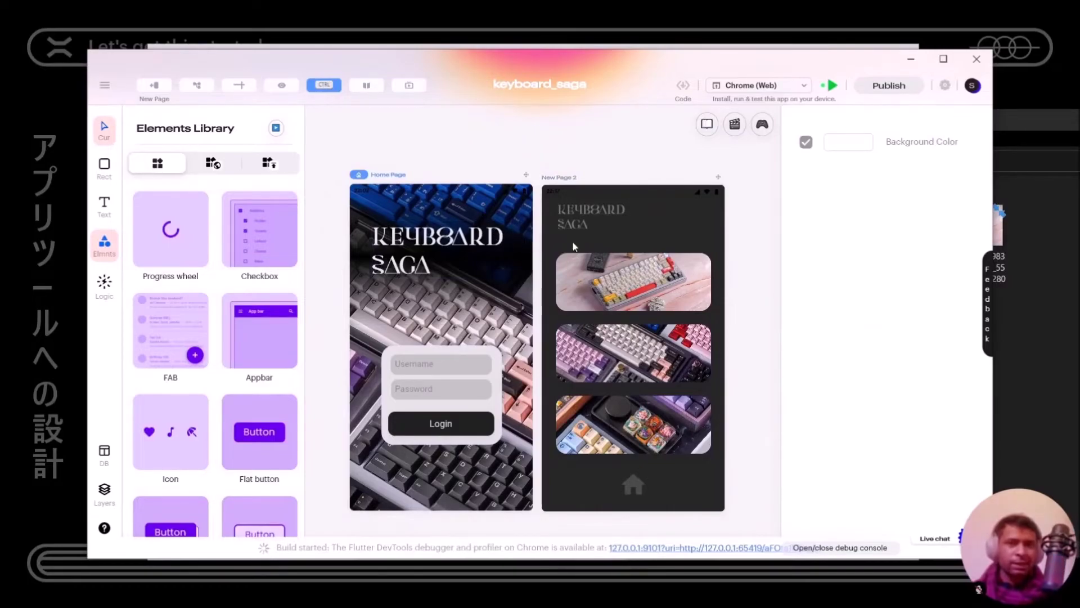
{"action": "key", "text": "alt+Tab"}
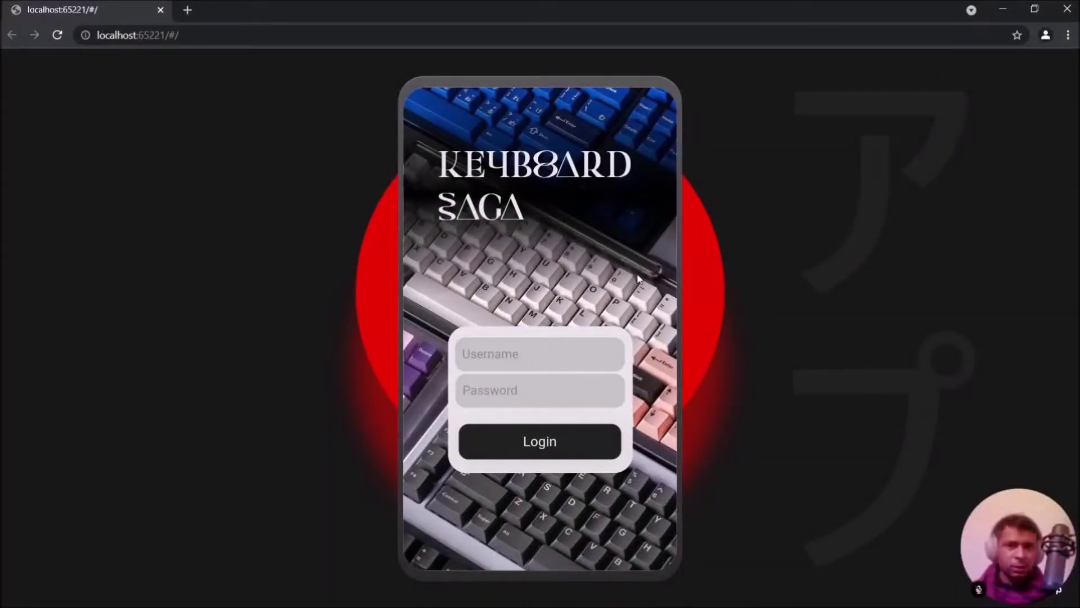
{"action": "left_click", "coordinate": [997, 11]}
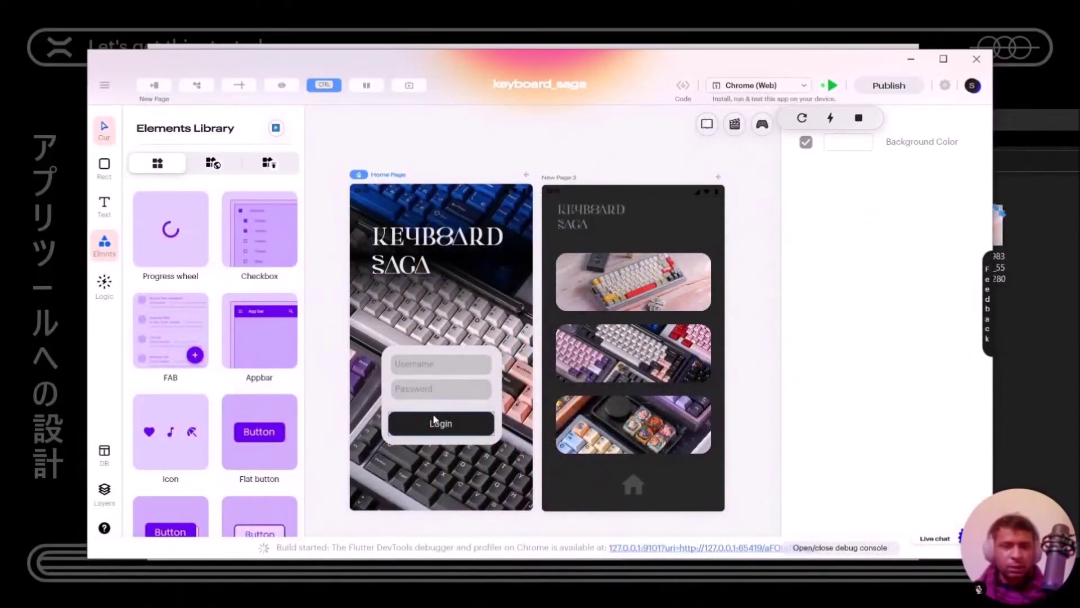
Step: Switch to Logic and open the Login button (Group 18) in BlupLightning via Edit in BlupLightning
{"action": "left_click", "coordinate": [104, 243]}
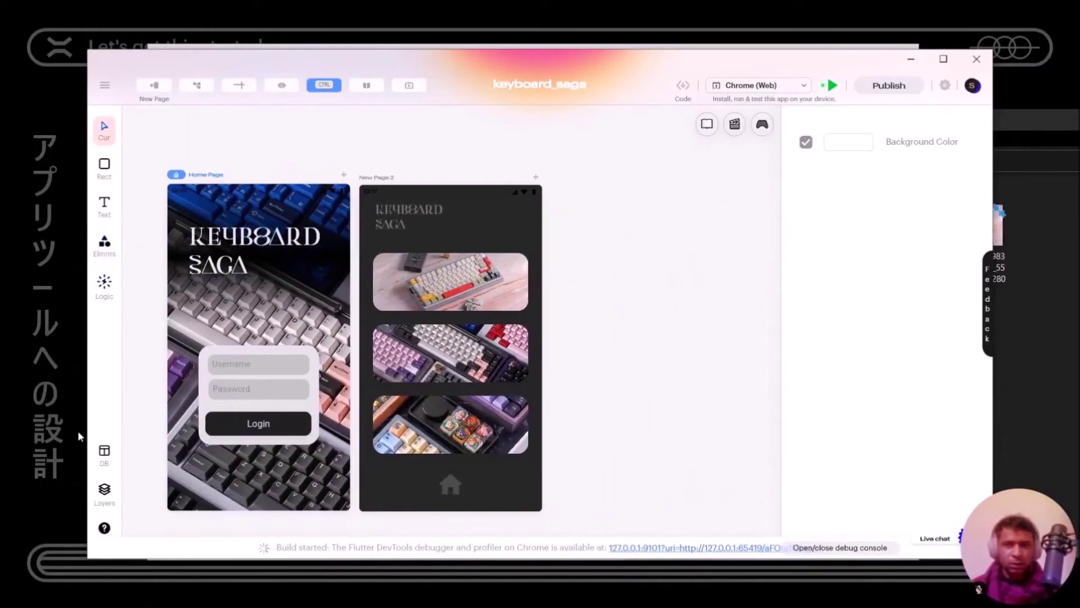
{"action": "left_click", "coordinate": [104, 284]}
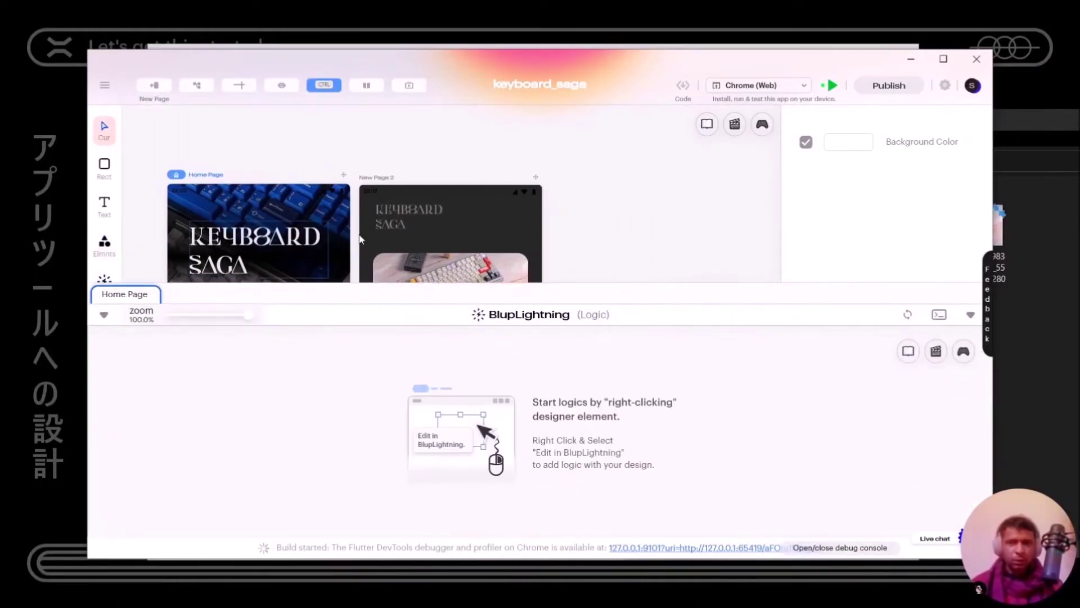
{"action": "scroll", "coordinate": [534, 202], "scroll_direction": "down", "scroll_amount": 3}
{"action": "scroll", "coordinate": [535, 201], "scroll_direction": "up", "scroll_amount": 5}
{"action": "left_click", "coordinate": [331, 173]}
{"action": "right_click", "coordinate": [330, 174]}
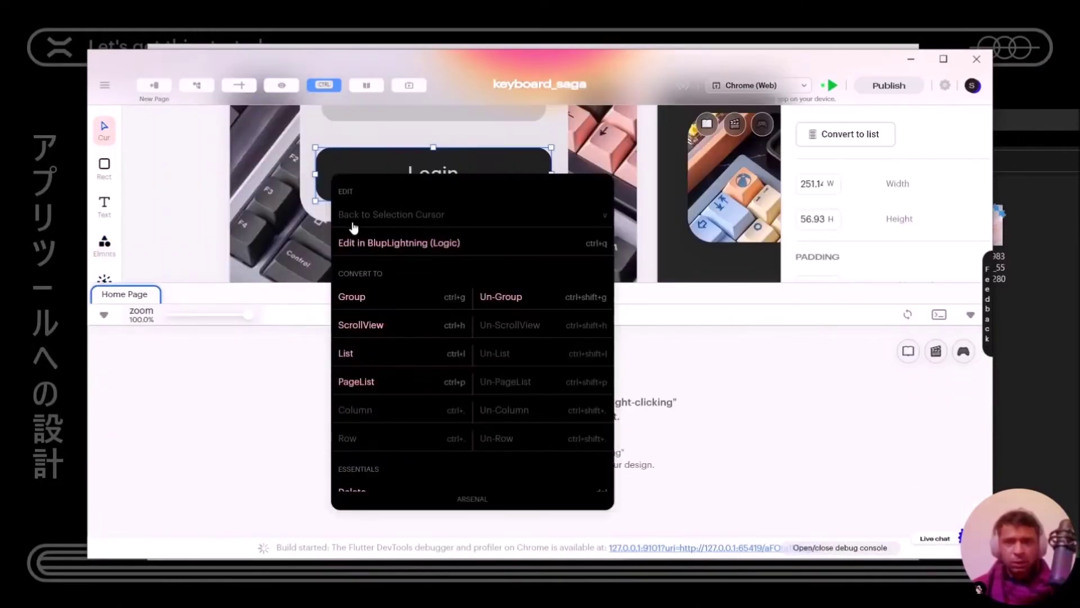
{"action": "left_click", "coordinate": [385, 242]}
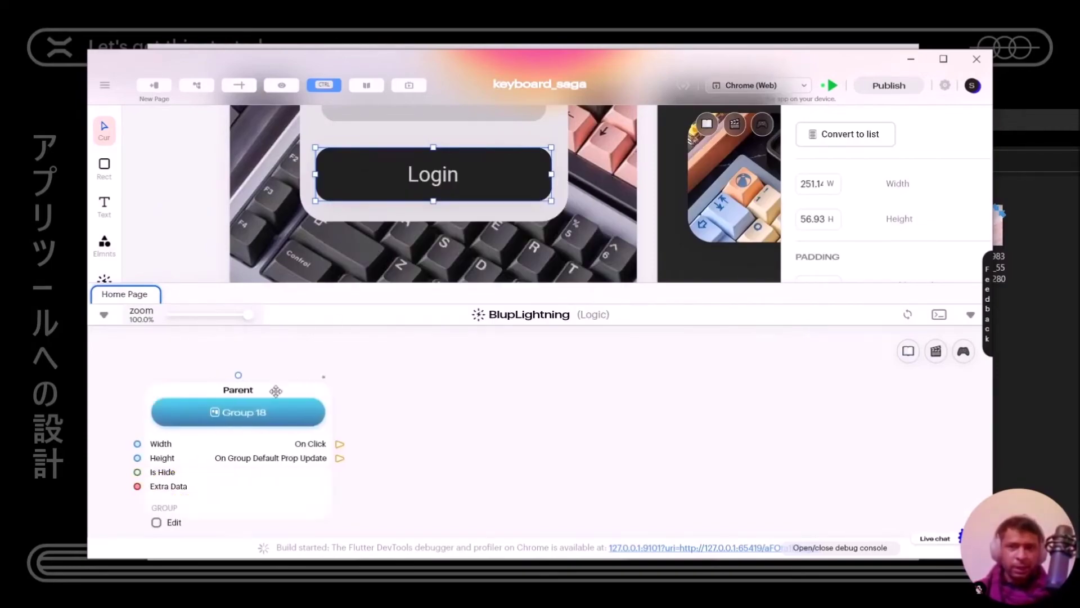
{"action": "scroll", "coordinate": [306, 441], "scroll_direction": "down", "scroll_amount": 3}
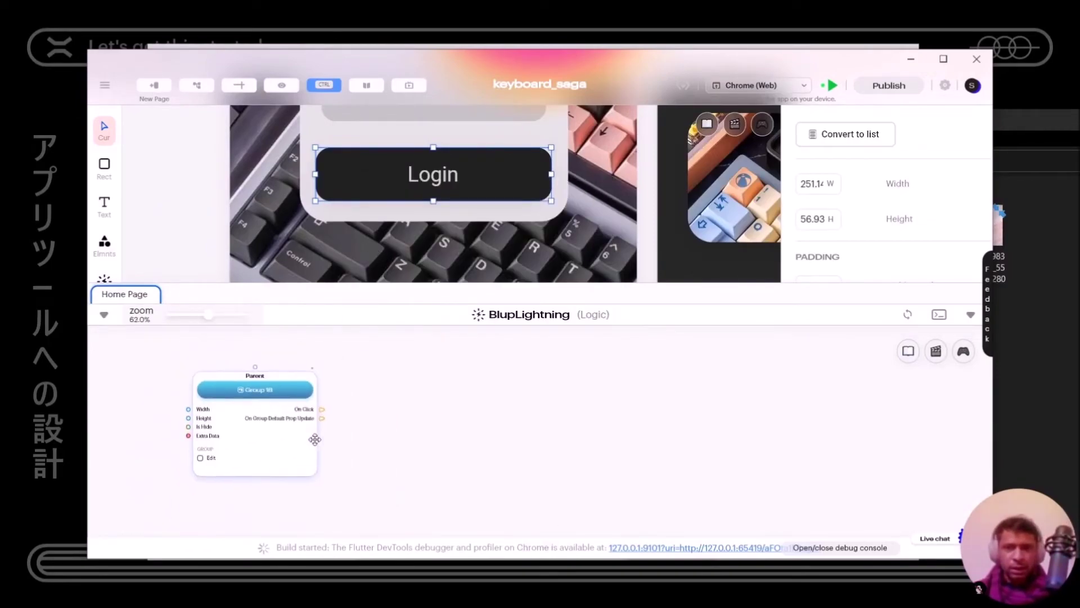
{"action": "scroll", "coordinate": [338, 440], "scroll_direction": "up", "scroll_amount": 3}
Step: Add a Page Navigator node via the 'pagen' search and set its destination to New Page 2
{"action": "right_click", "coordinate": [531, 433]}
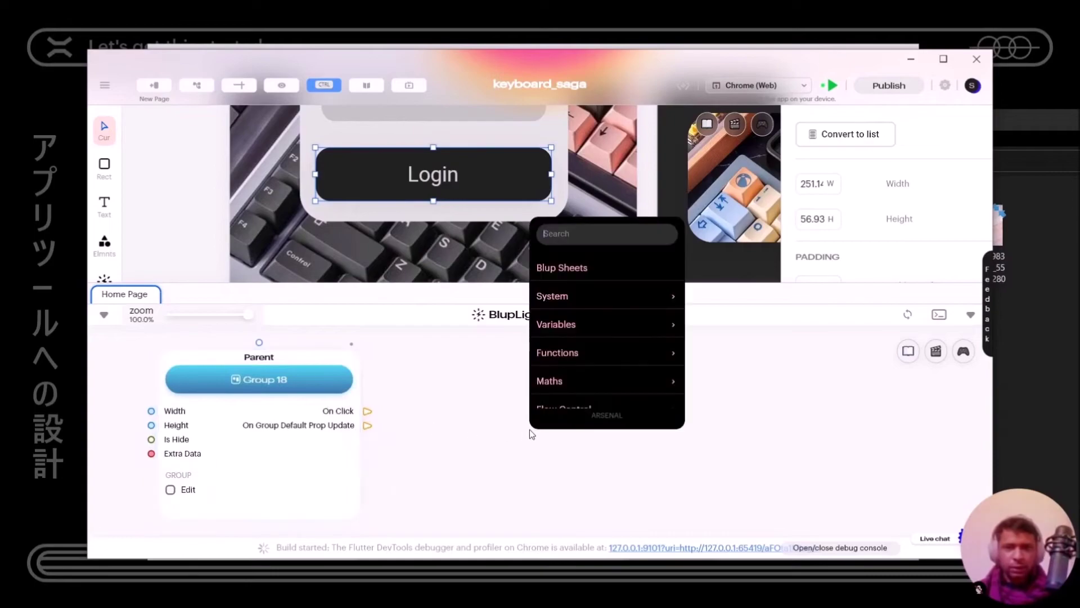
{"action": "type", "text": "pagen"}
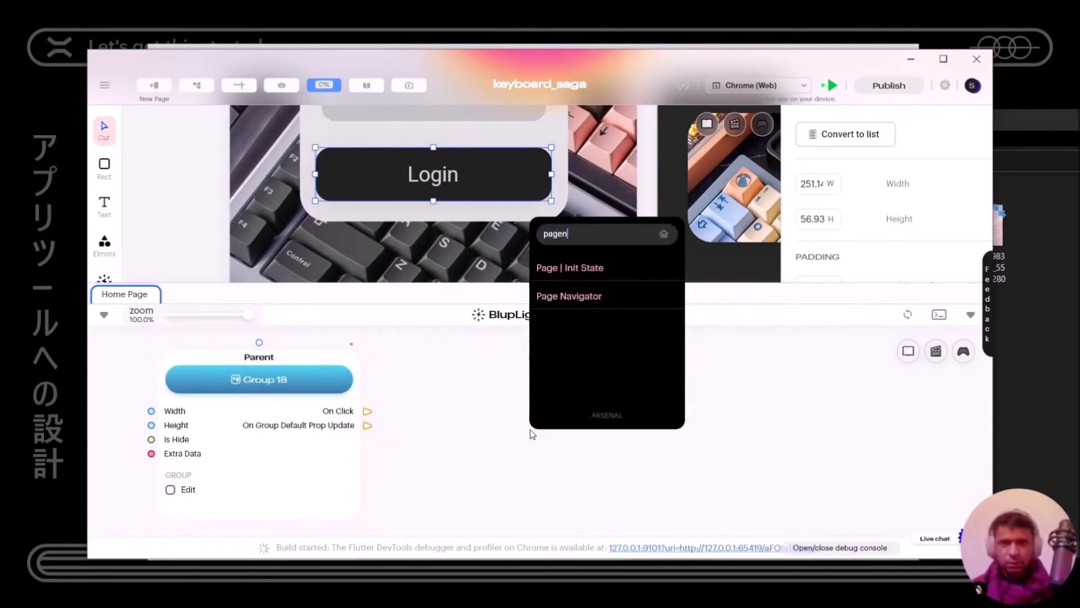
{"action": "key", "text": "Down"}
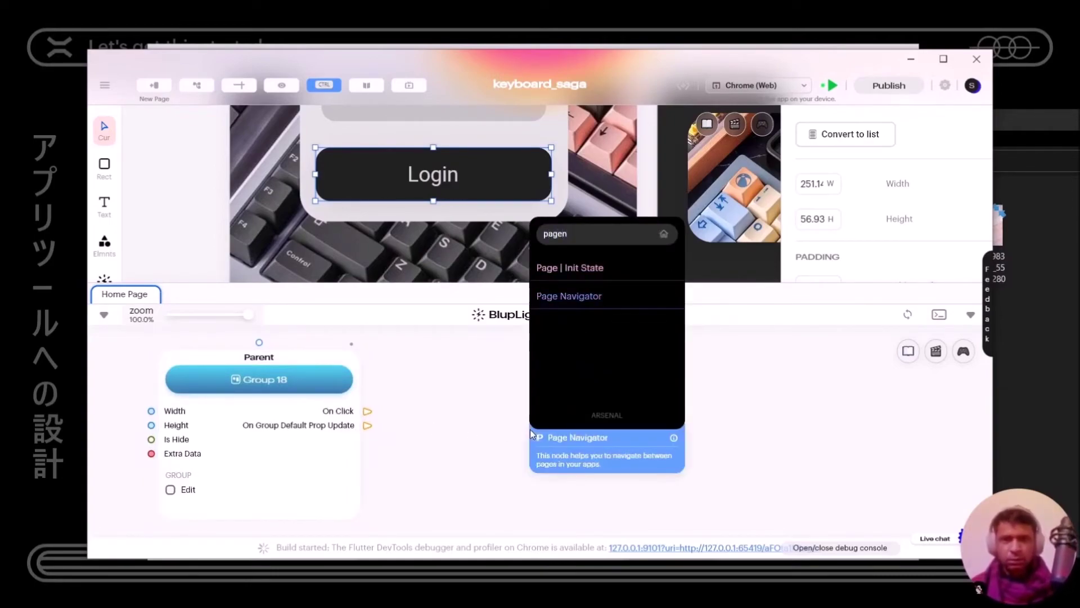
{"action": "key", "text": "Return"}
{"action": "left_click_drag", "start_coordinate": [588, 440], "coordinate": [544, 392]}
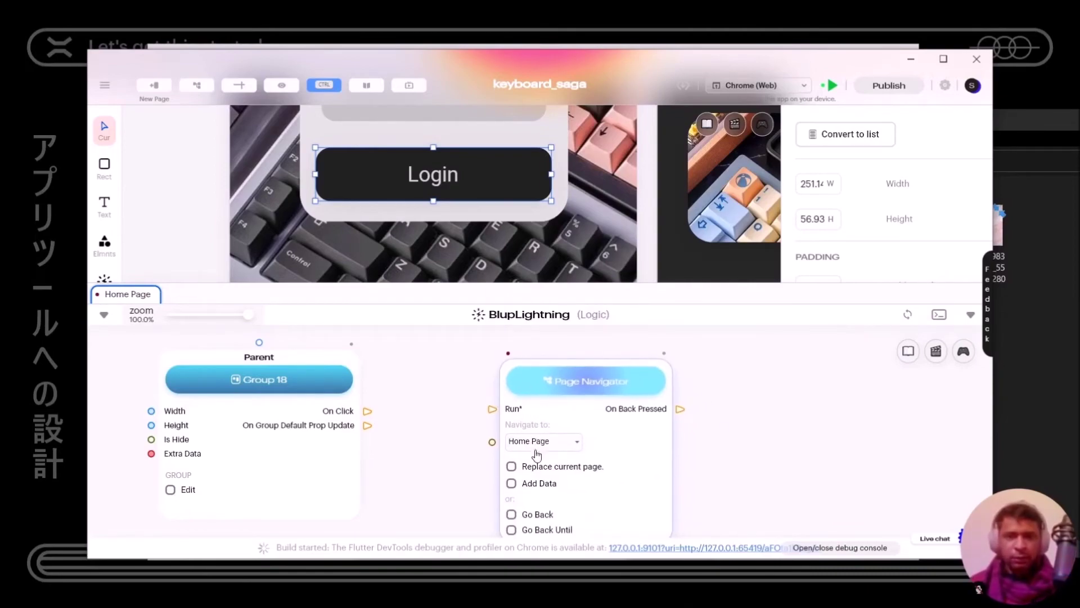
{"action": "left_click", "coordinate": [537, 444]}
{"action": "left_click", "coordinate": [535, 477]}
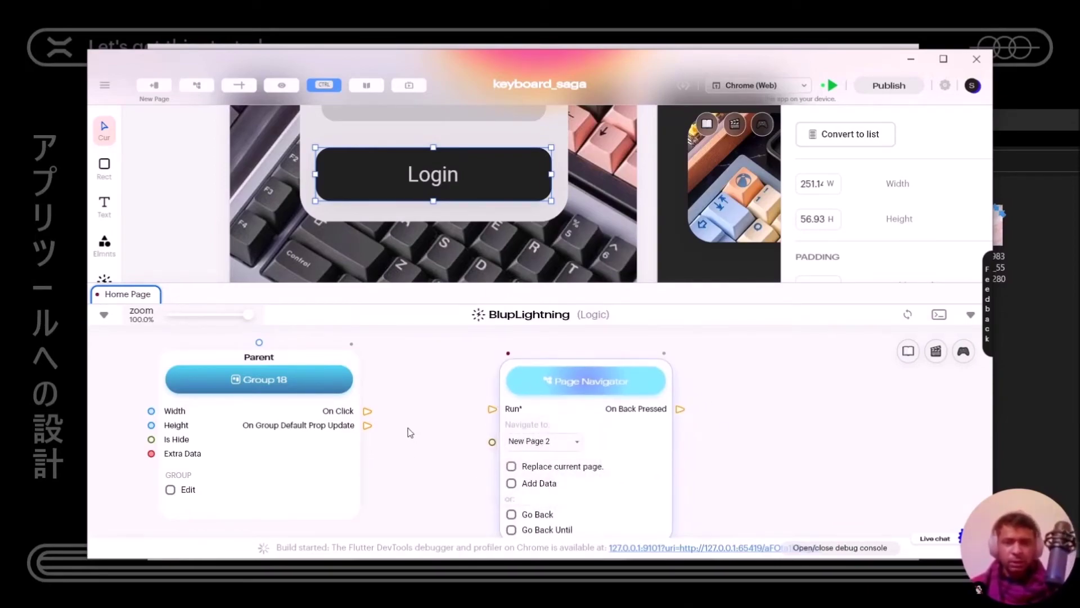
Step: Connect Group 18's On Click to the navigator's Run input and rerun the app
{"action": "left_click_drag", "start_coordinate": [367, 411], "coordinate": [493, 414]}
{"action": "left_click_drag", "start_coordinate": [590, 393], "coordinate": [493, 397]}
{"action": "scroll", "coordinate": [493, 397], "scroll_direction": "down", "scroll_amount": 4}
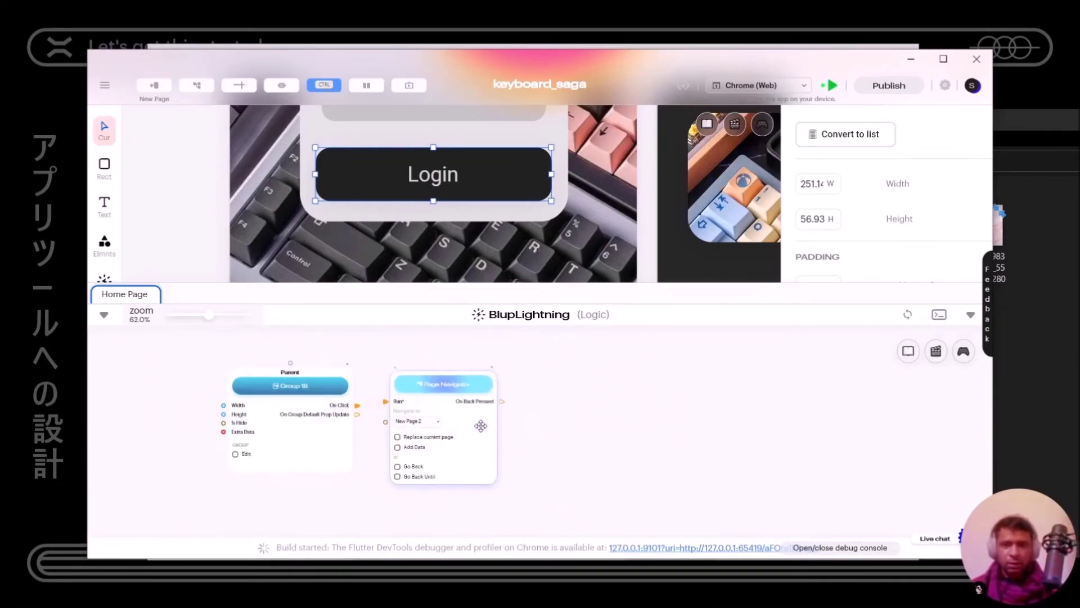
{"action": "left_click", "coordinate": [832, 86]}
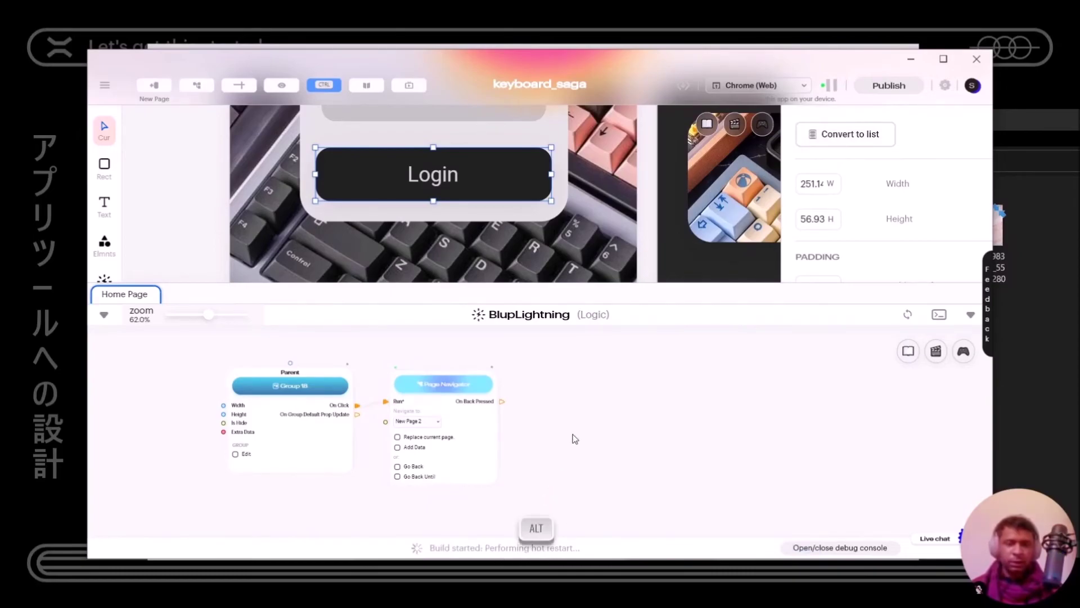
Step: In Chrome, press Login in Keyboard Saga and confirm the dark keyboard gallery page opens
{"action": "key", "text": "alt+Tab"}
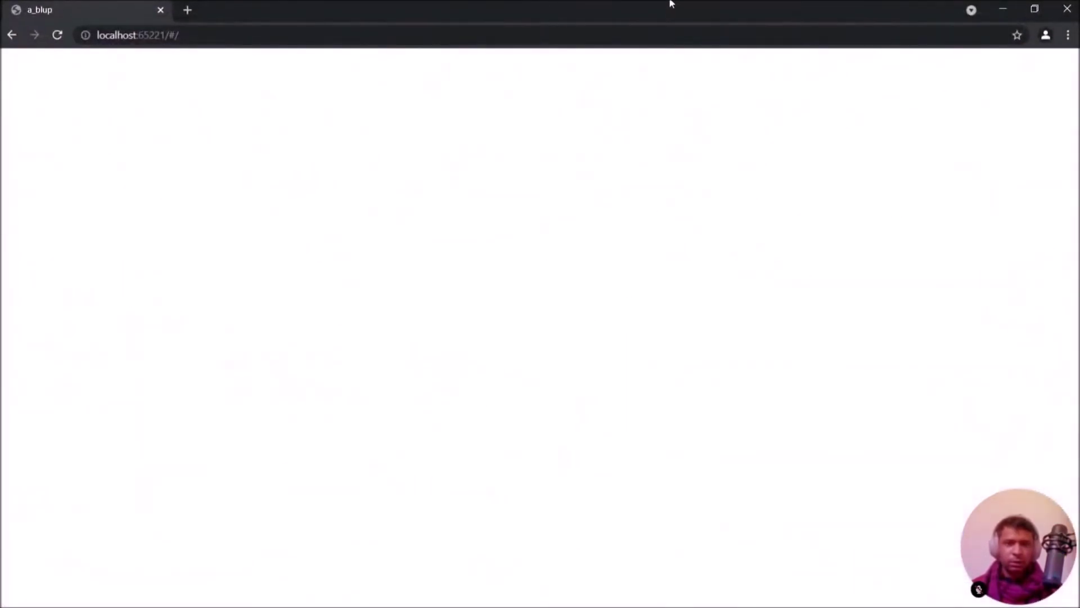
{"action": "left_click_drag", "start_coordinate": [669, 5], "coordinate": [618, 1]}
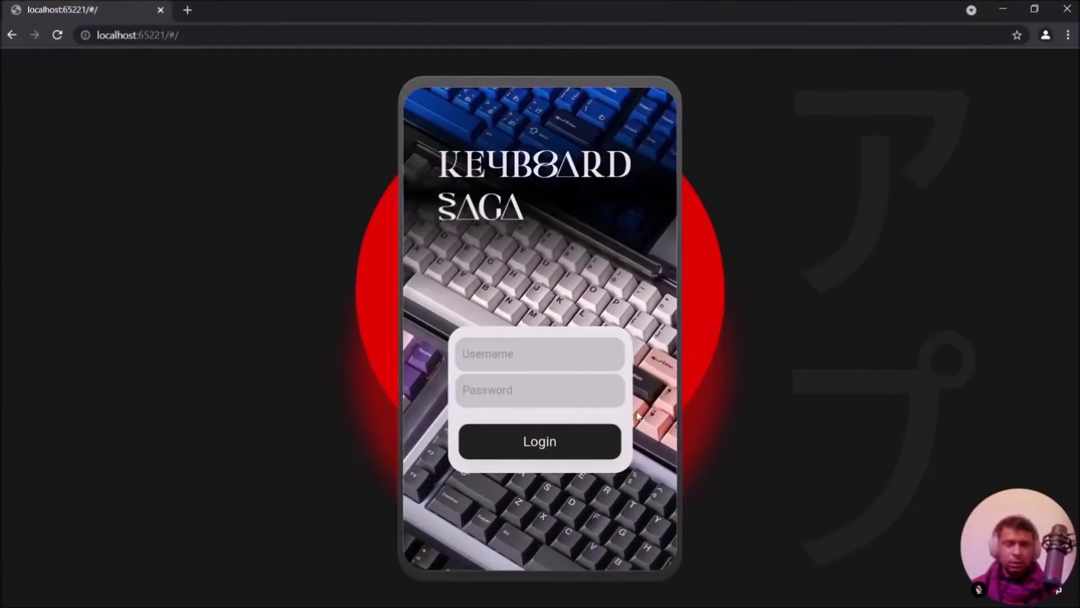
{"action": "left_click", "coordinate": [572, 441]}
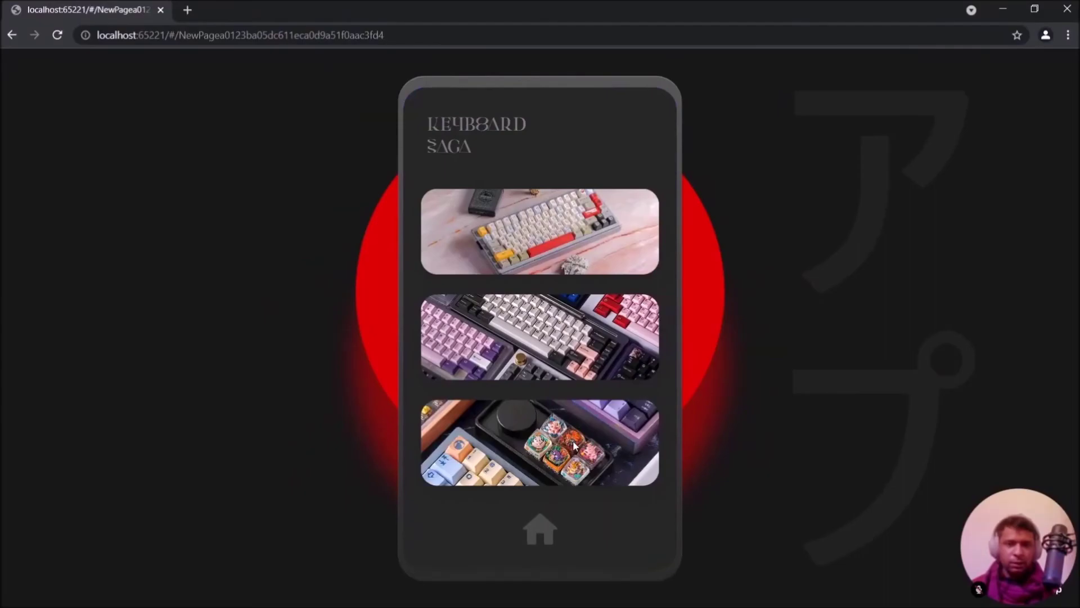